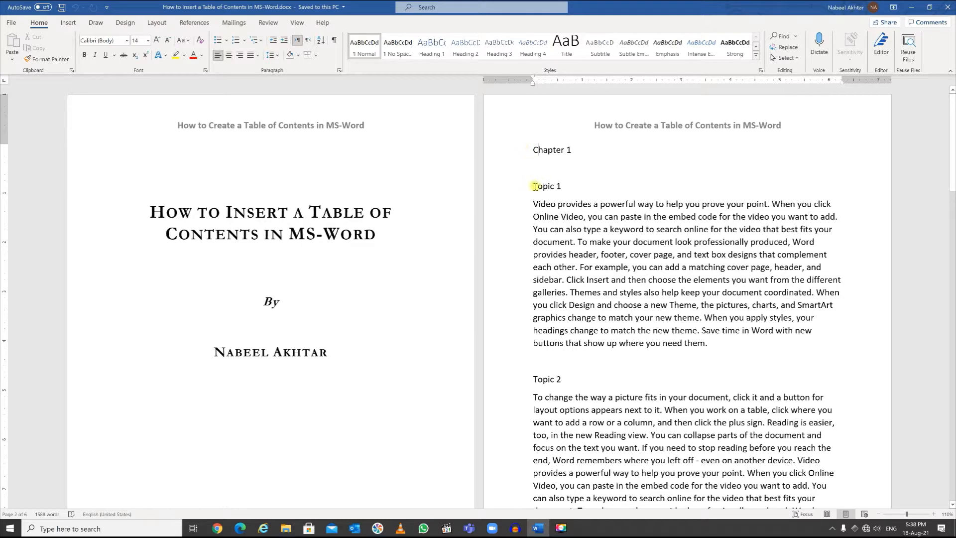
# Step: Look through the whole document to review its cover page, chapters, topics and subtopics, returning to the beginning
pyautogui.scroll(-8, 583, 211)
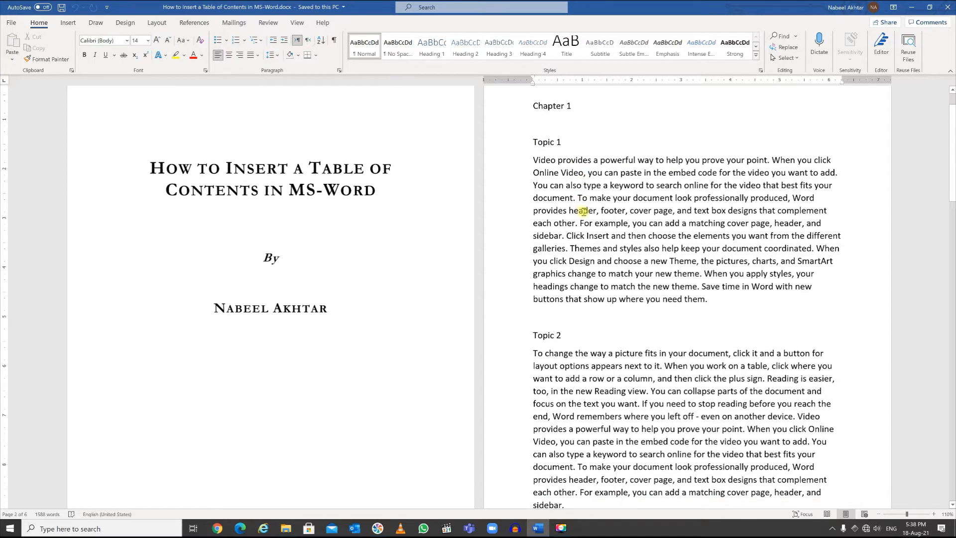
pyautogui.scroll(-8, 615, 317)
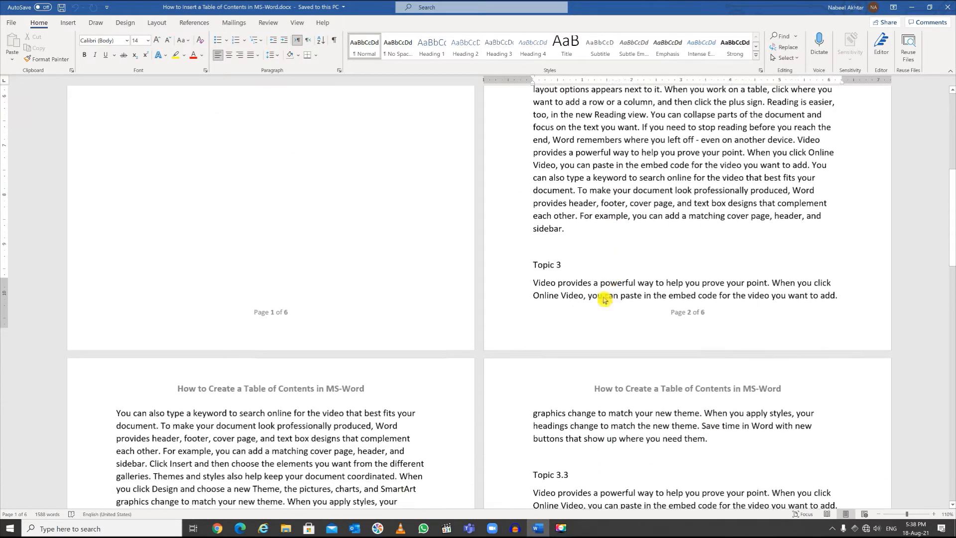
pyautogui.scroll(-9, 334, 300)
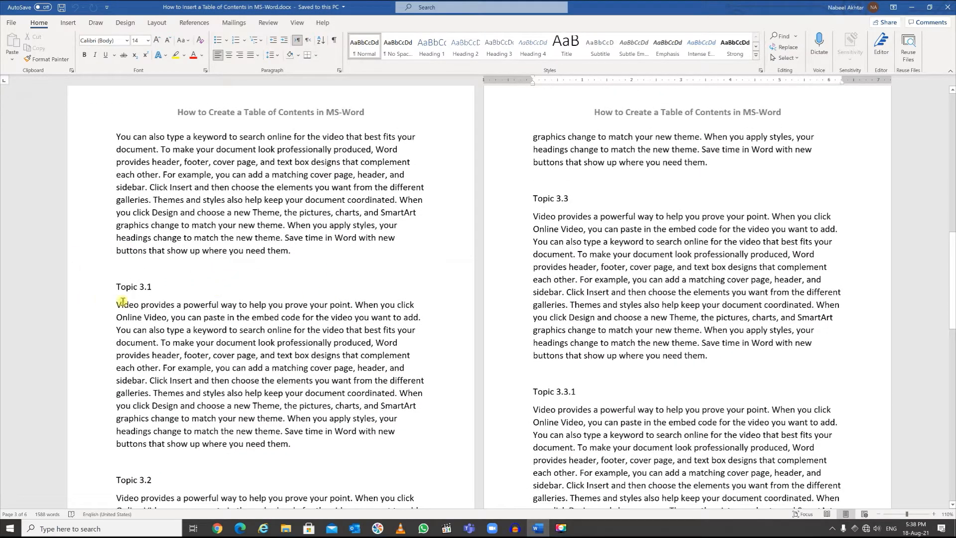
pyautogui.scroll(-15, 163, 293)
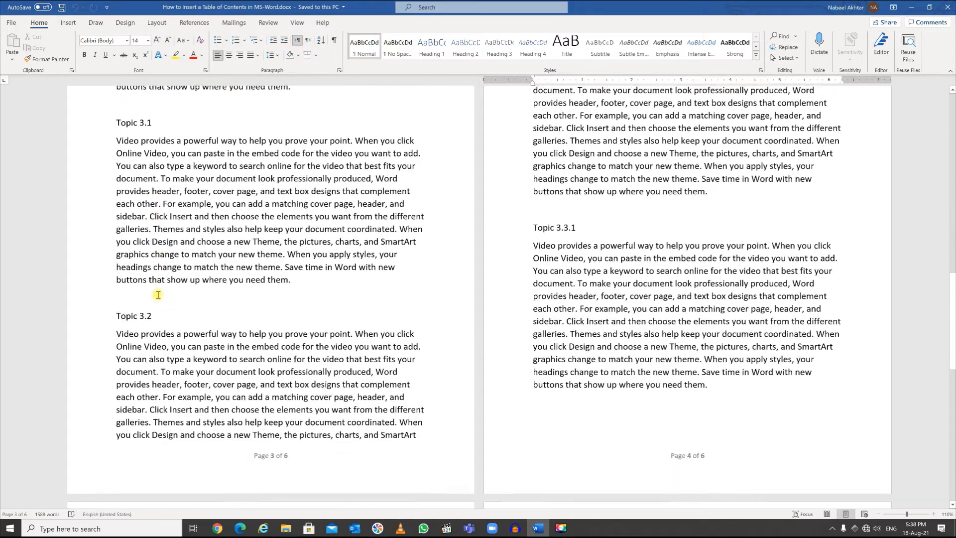
pyautogui.scroll(-3, 158, 295)
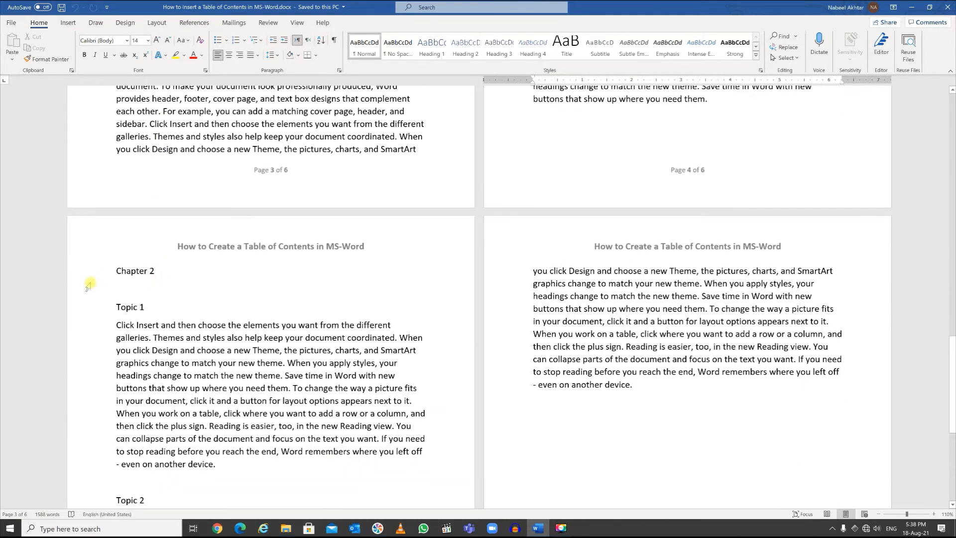
pyautogui.scroll(-4, 165, 247)
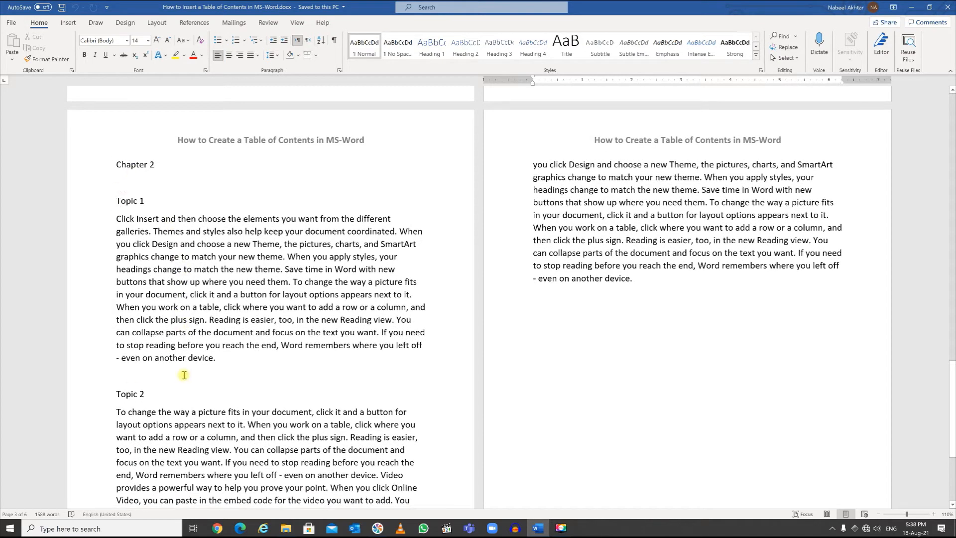
pyautogui.scroll(-7, 183, 375)
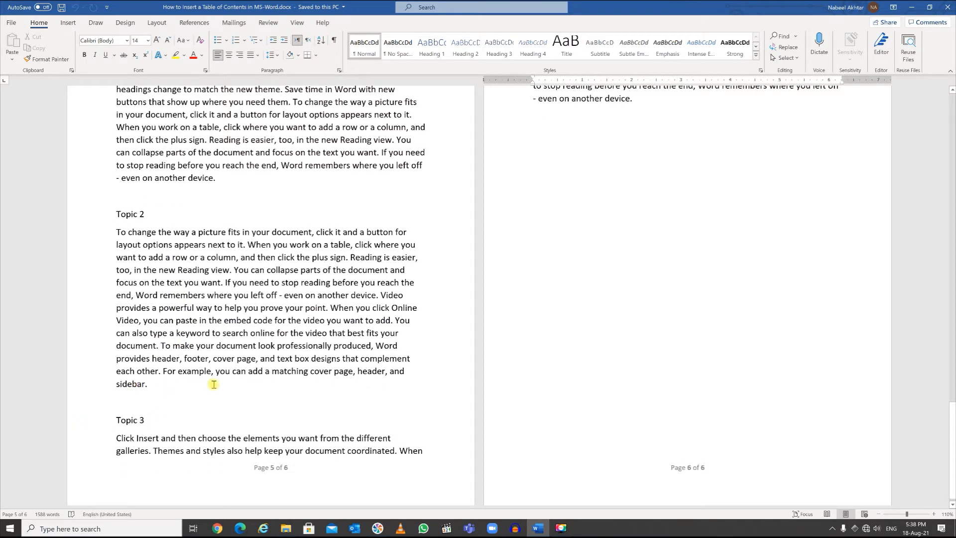
pyautogui.scroll(2, 213, 384)
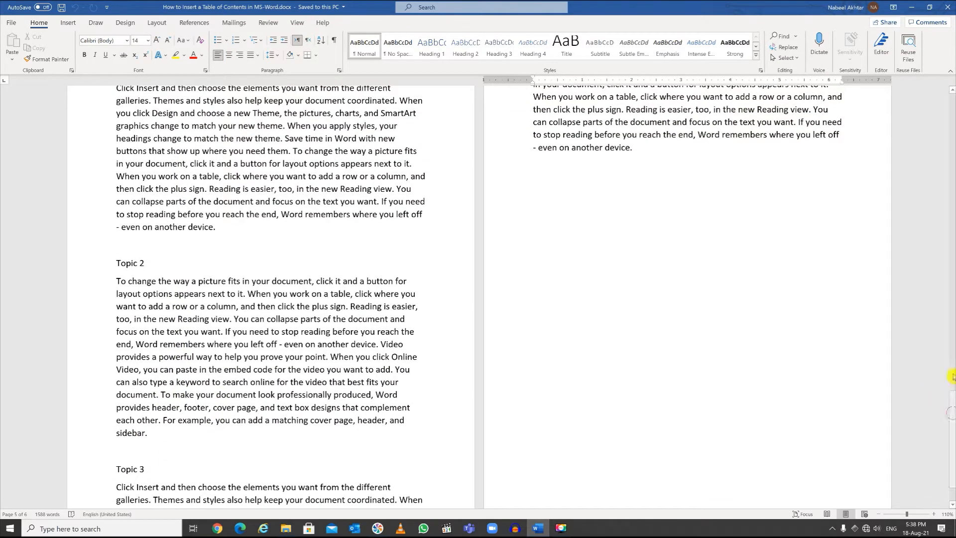
pyautogui.moveTo(952, 434); pyautogui.dragTo(952, 132)
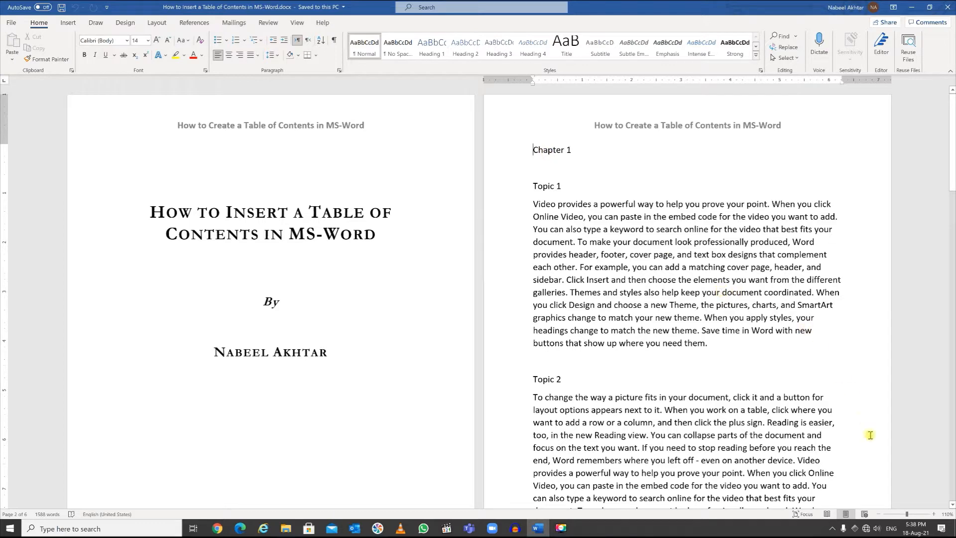
# Step: Enlarge the document view to 140% and examine the cover page and the start of Chapter 1
pyautogui.click(938, 517)
pyautogui.click(939, 517)
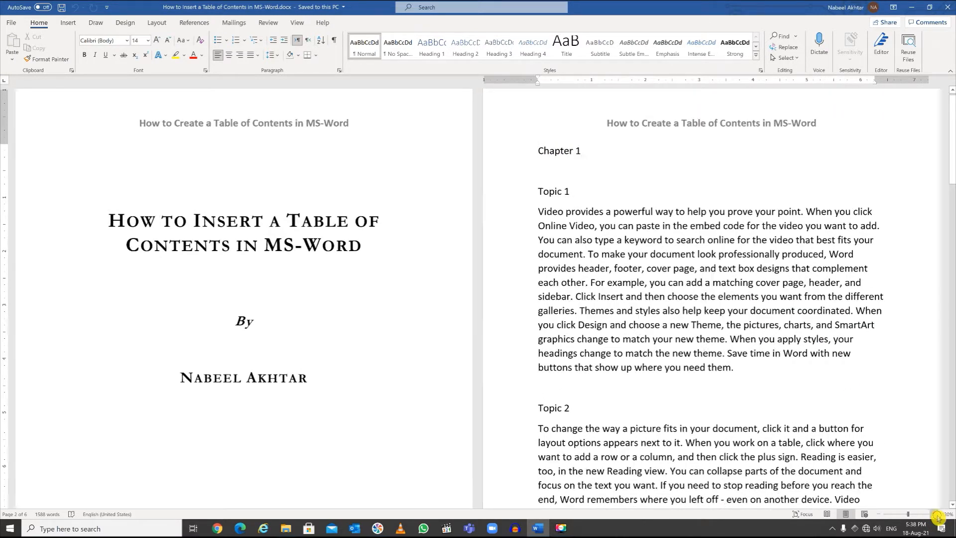
pyautogui.click(938, 517)
pyautogui.scroll(1, 523, 334)
pyautogui.scroll(10, 523, 334)
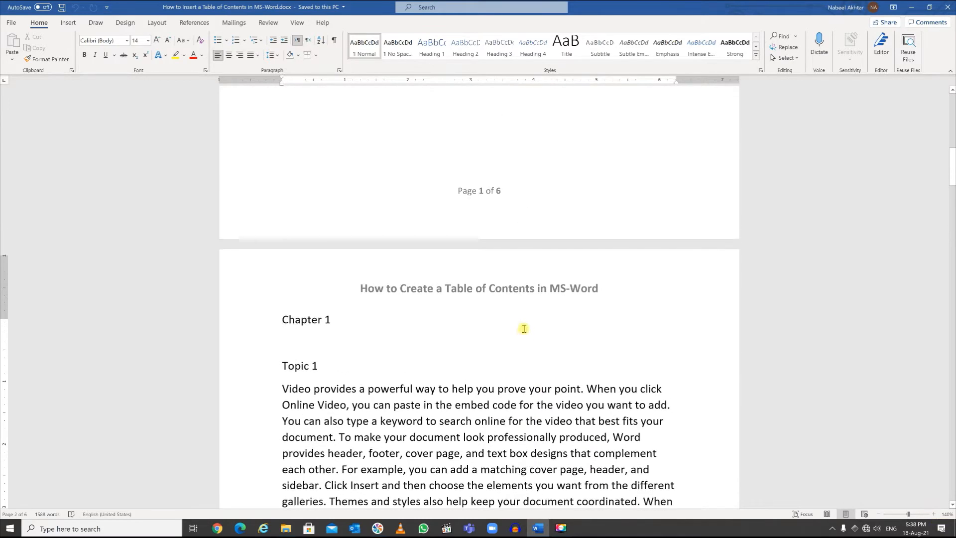
pyautogui.scroll(4, 527, 319)
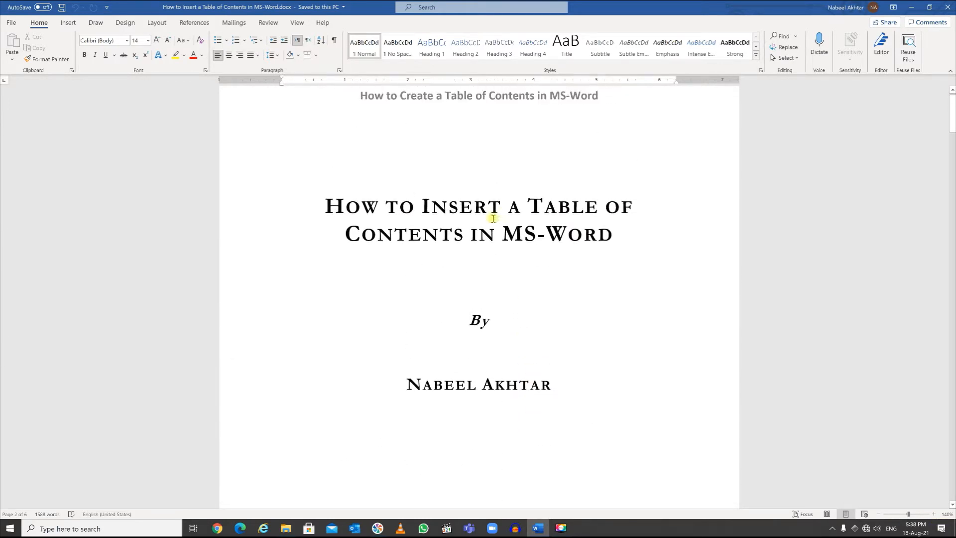
pyautogui.scroll(-5, 519, 273)
pyautogui.scroll(-9, 520, 277)
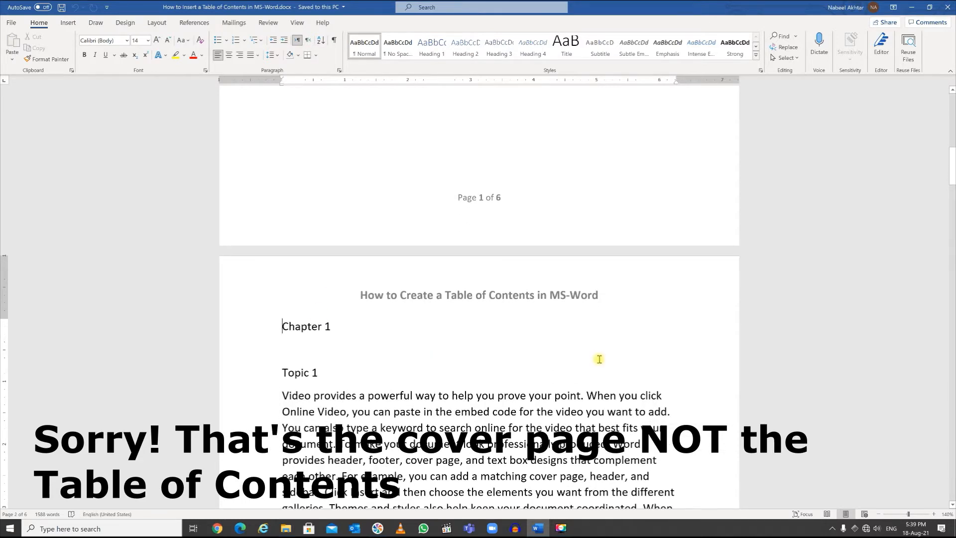
pyautogui.scroll(-1, 543, 346)
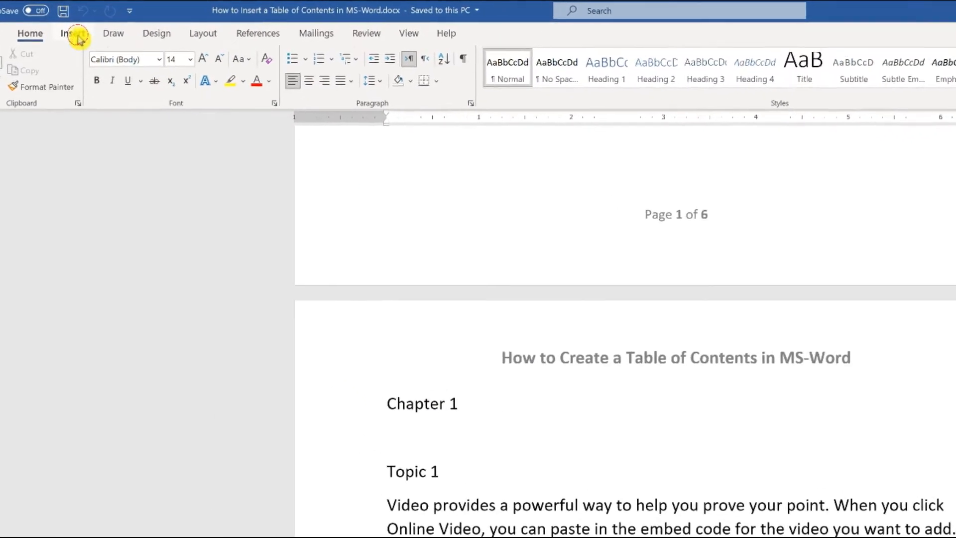
pyautogui.click(78, 37)
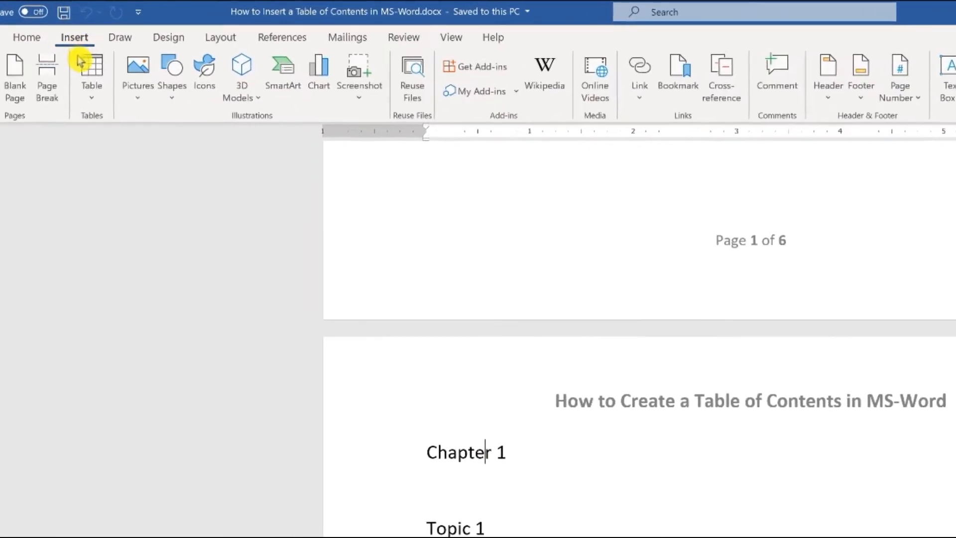
pyautogui.click(55, 72)
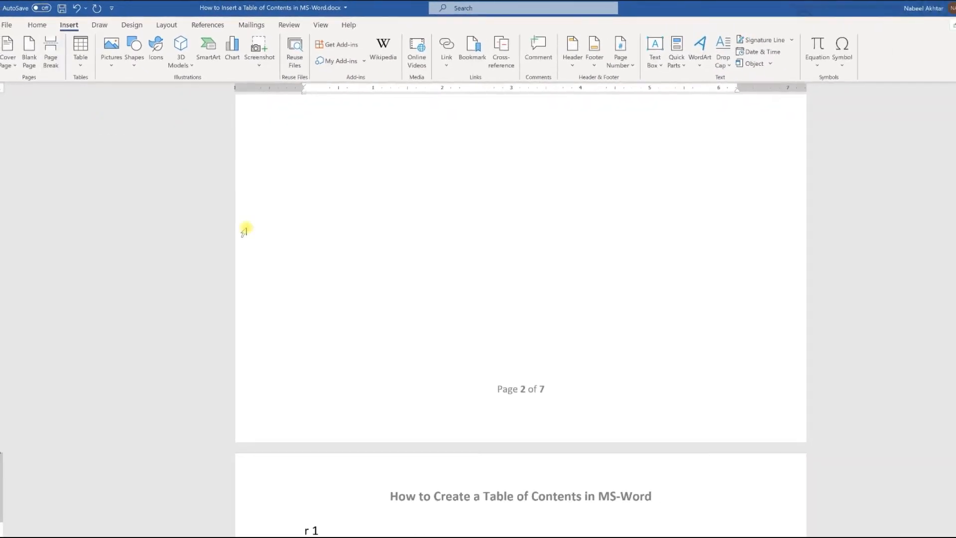
pyautogui.scroll(5, 322, 483)
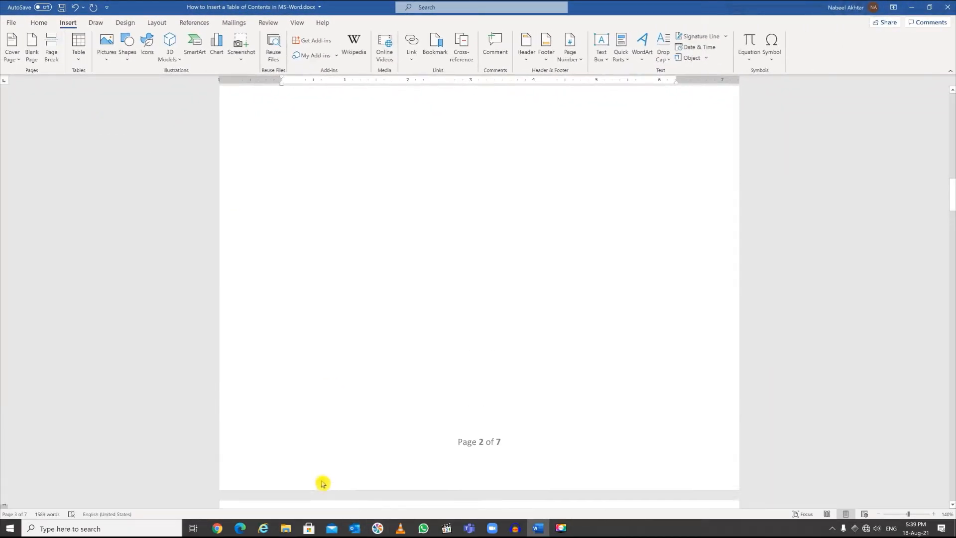
pyautogui.scroll(5, 326, 473)
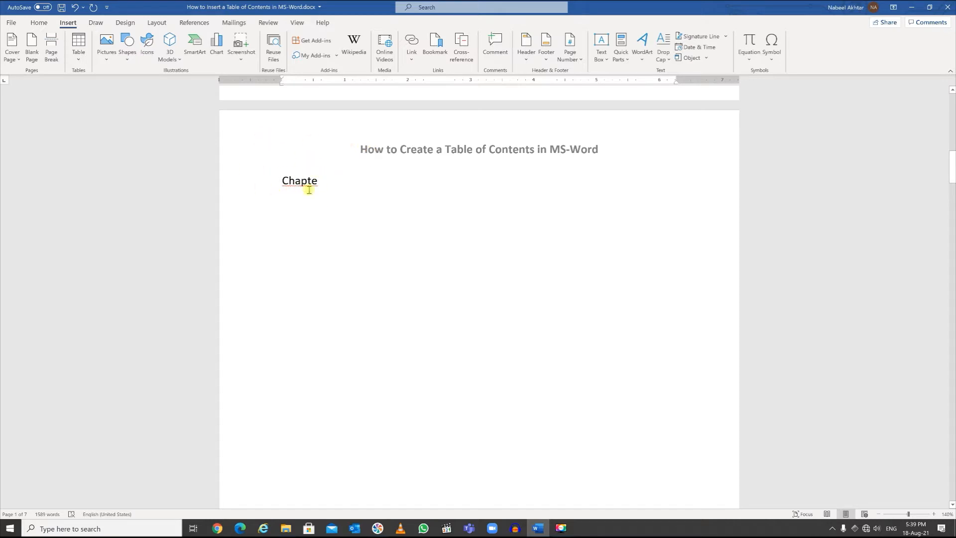
pyautogui.click(78, 7)
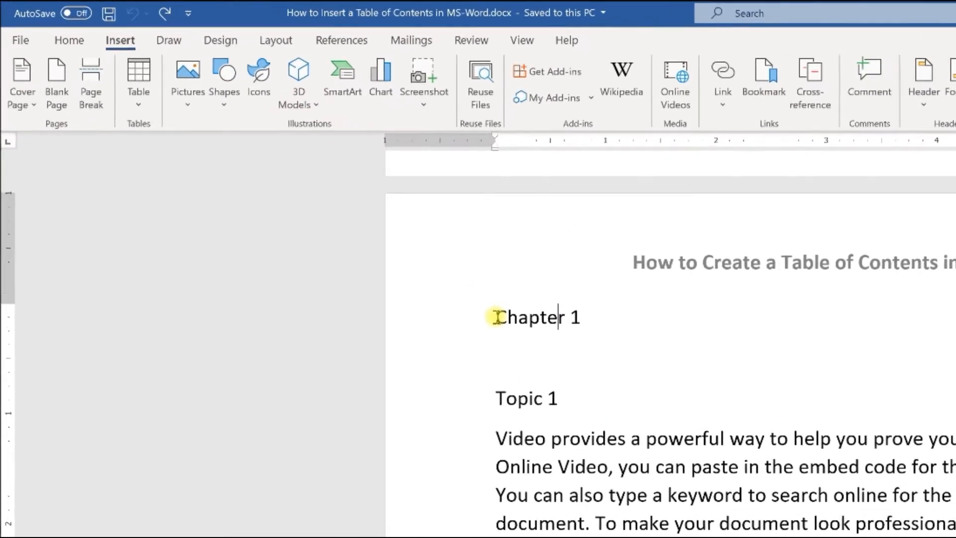
# Step: Insert a page break directly before the "Chapter 1" heading to create an empty page after the cover page
pyautogui.click(497, 317)
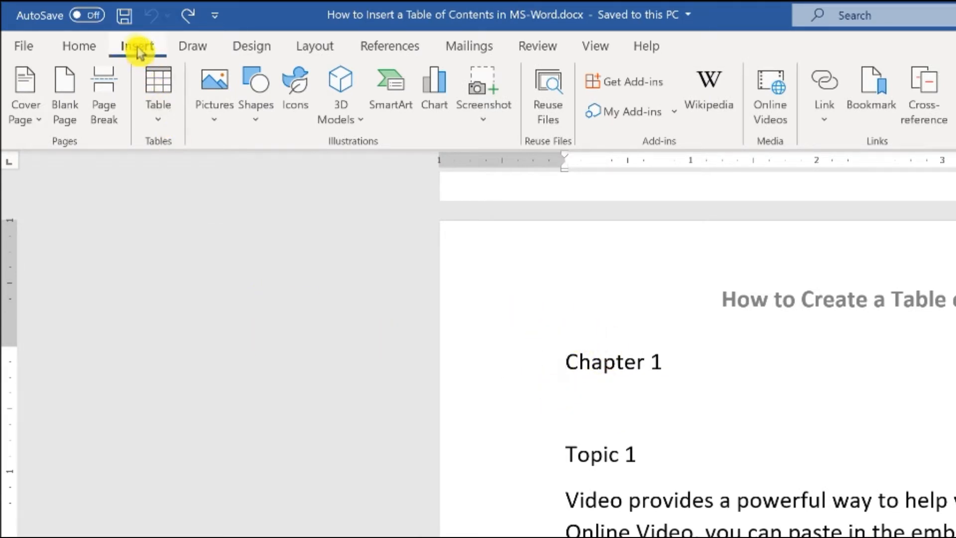
pyautogui.click(105, 90)
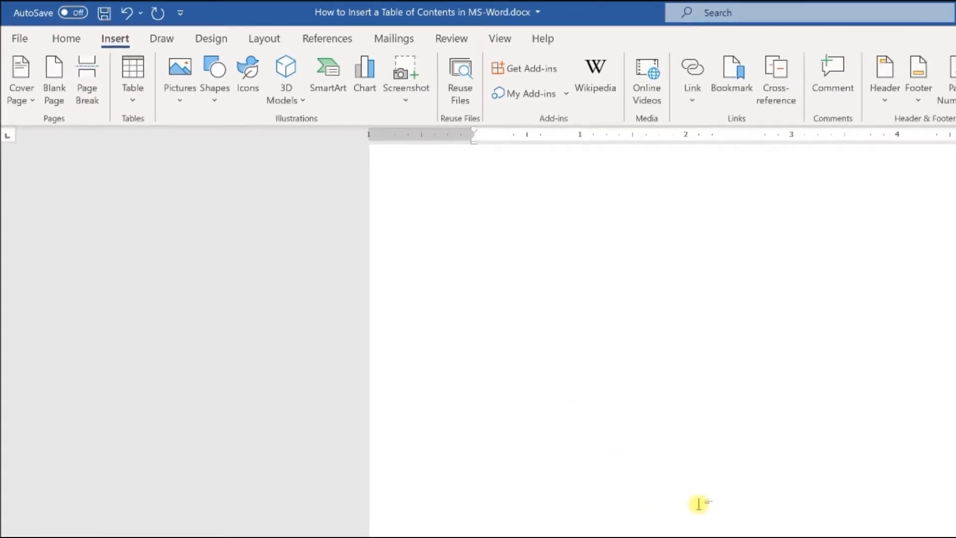
pyautogui.scroll(5, 764, 437)
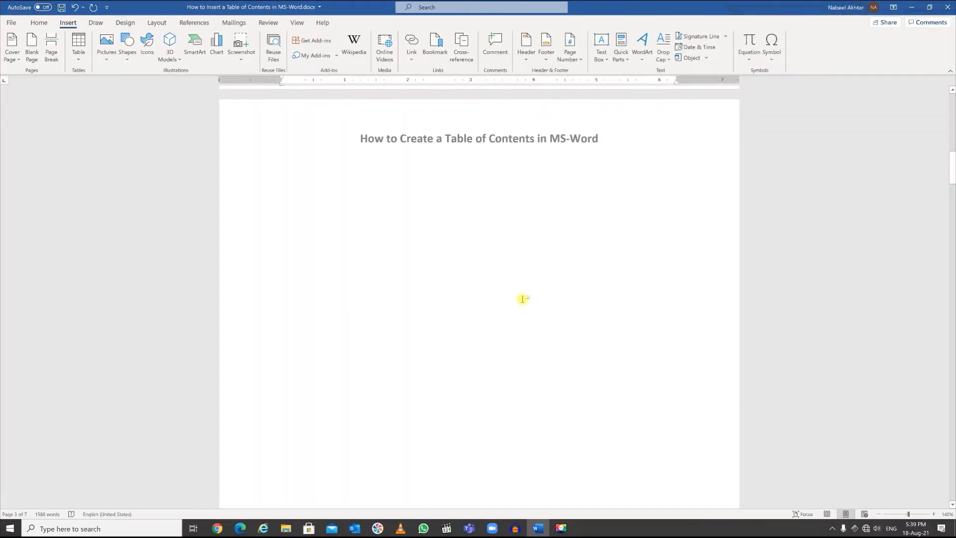
pyautogui.scroll(1, 566, 269)
pyautogui.scroll(5, 385, 275)
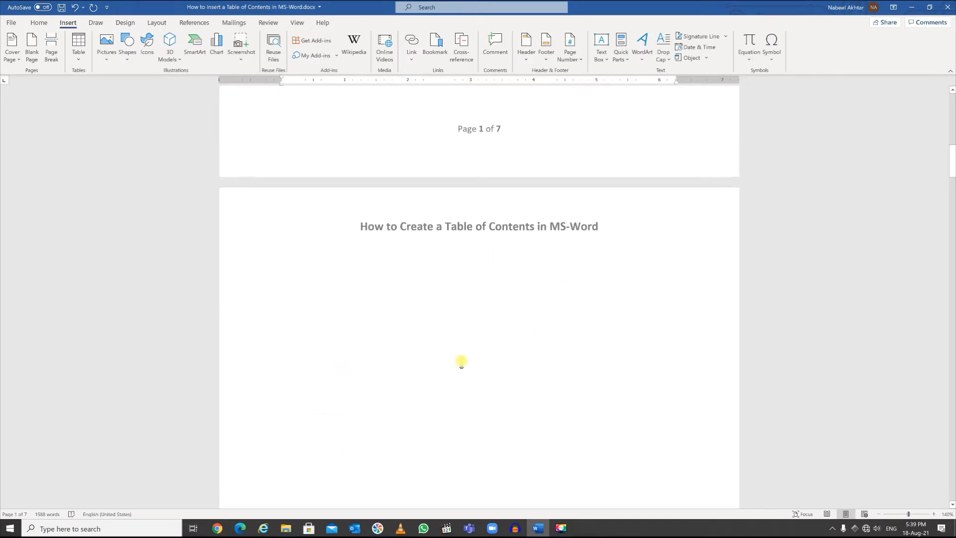
pyautogui.scroll(6, 446, 309)
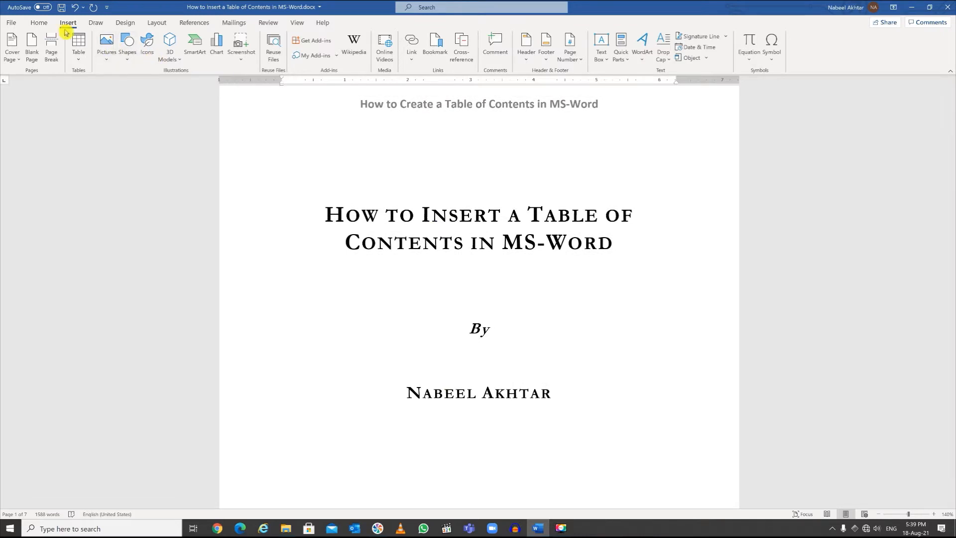
# Step: Show the hidden formatting marks and inspect the empty paragraph marks and space dots on the cover page
pyautogui.click(38, 24)
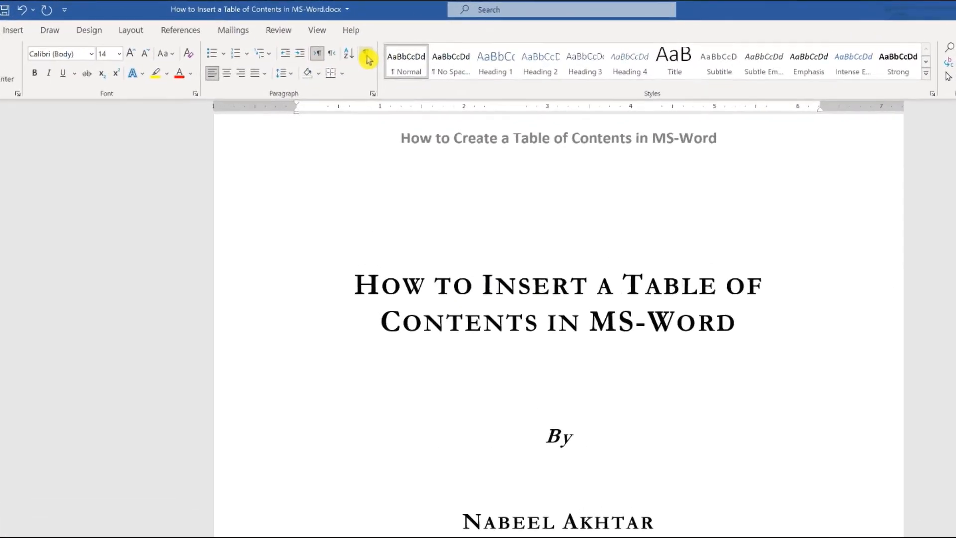
pyautogui.click(438, 92)
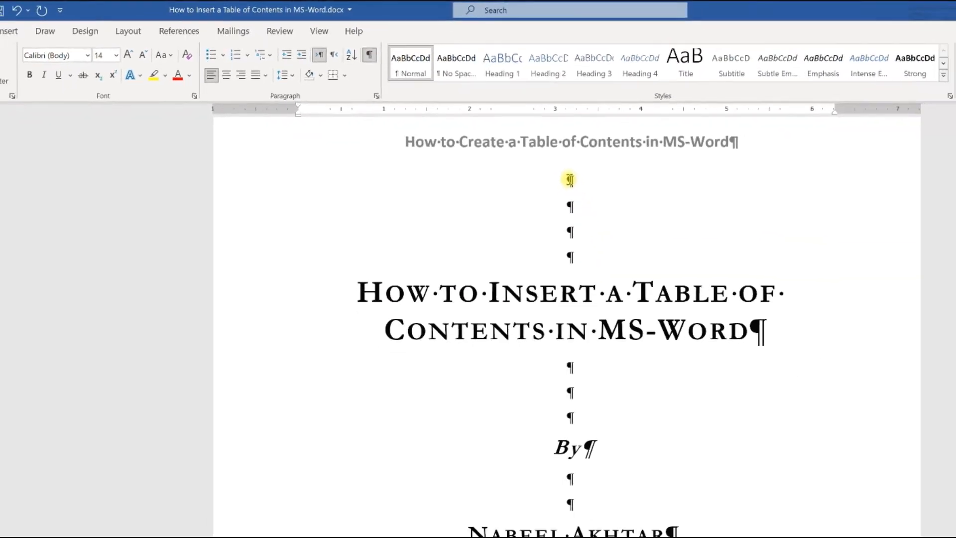
pyautogui.moveTo(693, 248); pyautogui.dragTo(696, 351)
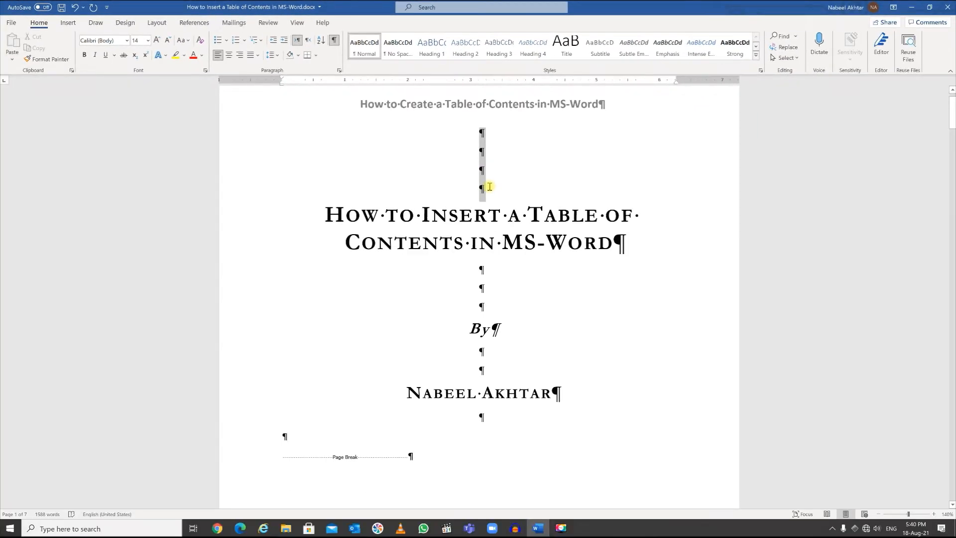
pyautogui.scroll(-1, 353, 230)
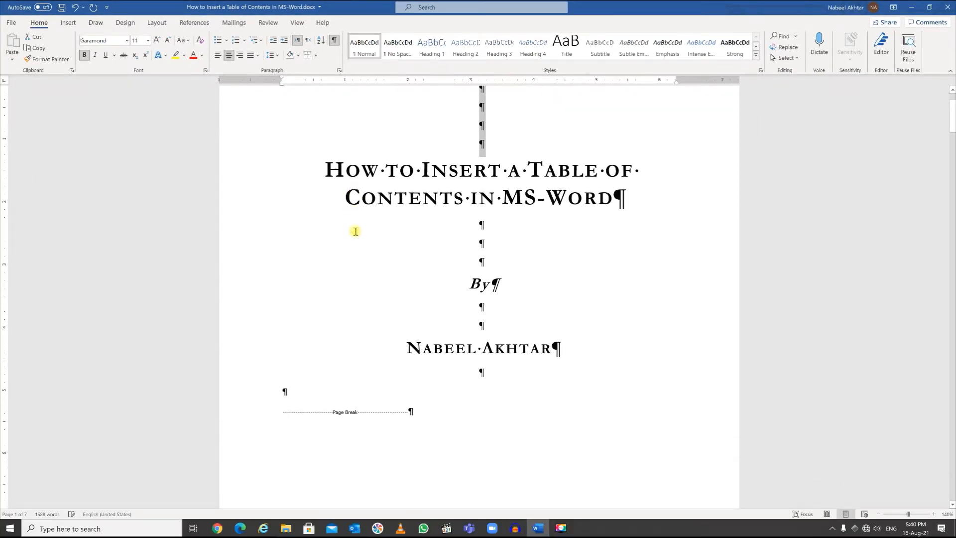
pyautogui.scroll(1, 478, 188)
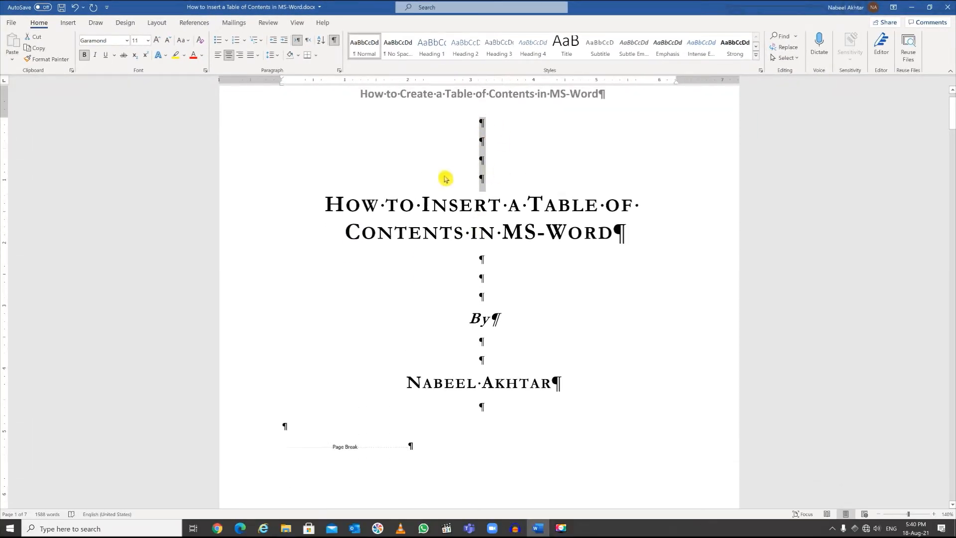
pyautogui.scroll(-1, 438, 182)
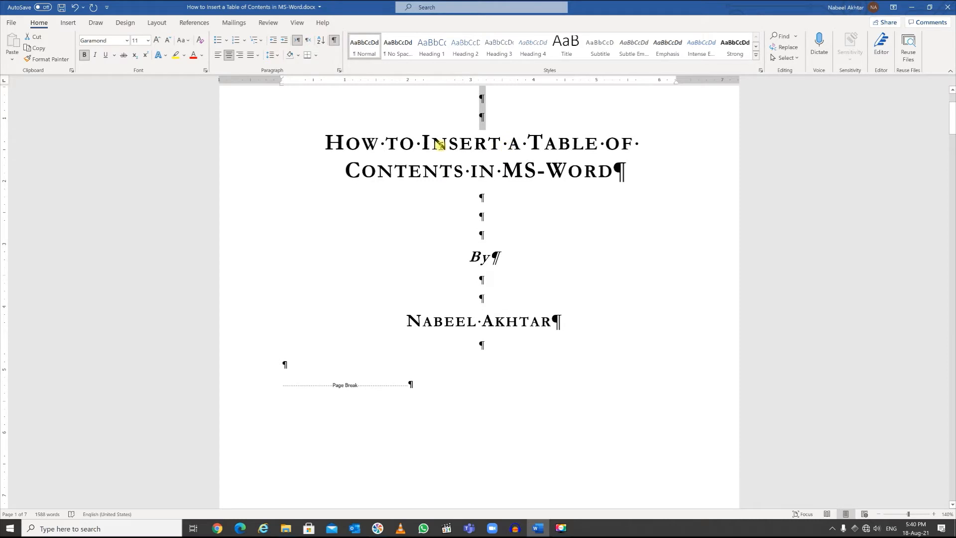
pyautogui.click(380, 144)
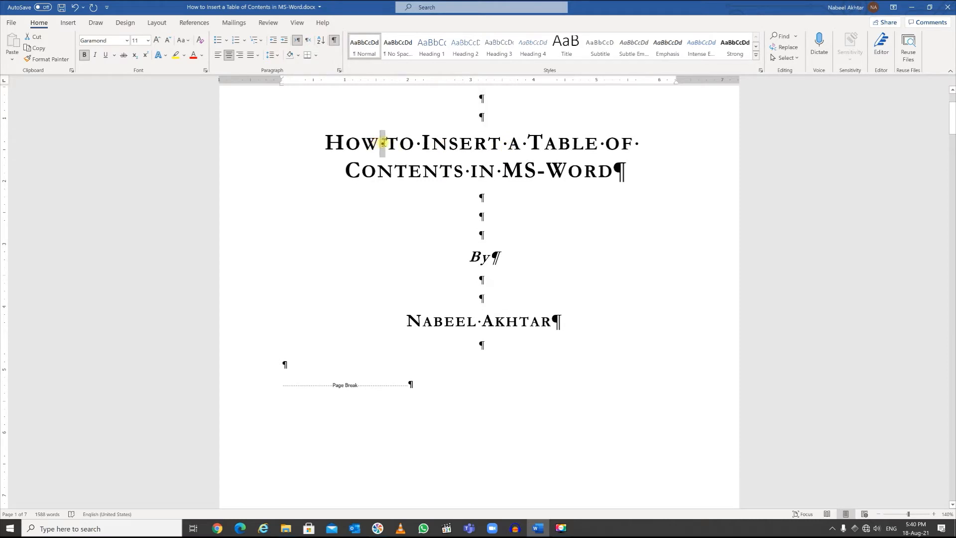
pyautogui.doubleClick(420, 145)
pyautogui.click(502, 145)
pyautogui.scroll(-3, 457, 217)
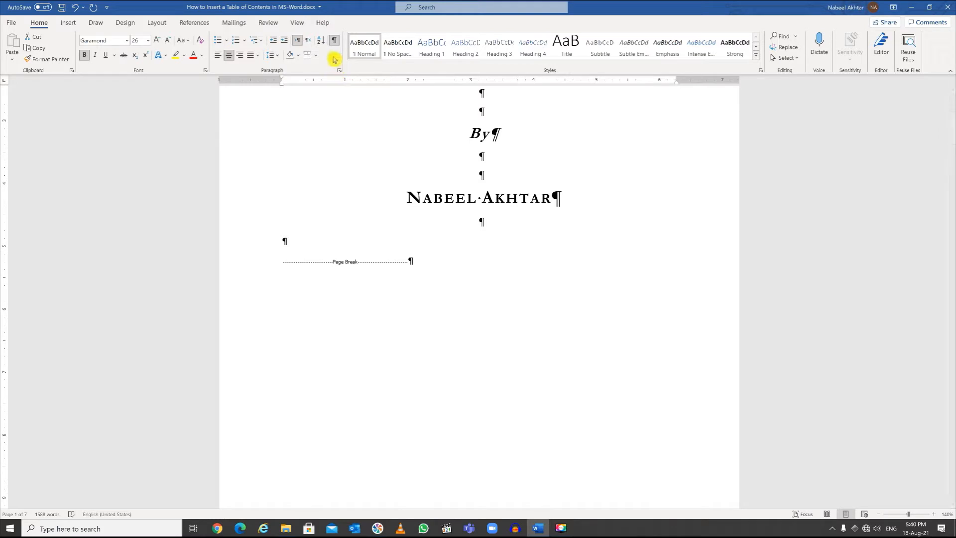
# Step: Switch the formatting marks off and on again, and examine the page breaks on the cover page and page 2
pyautogui.click(334, 39)
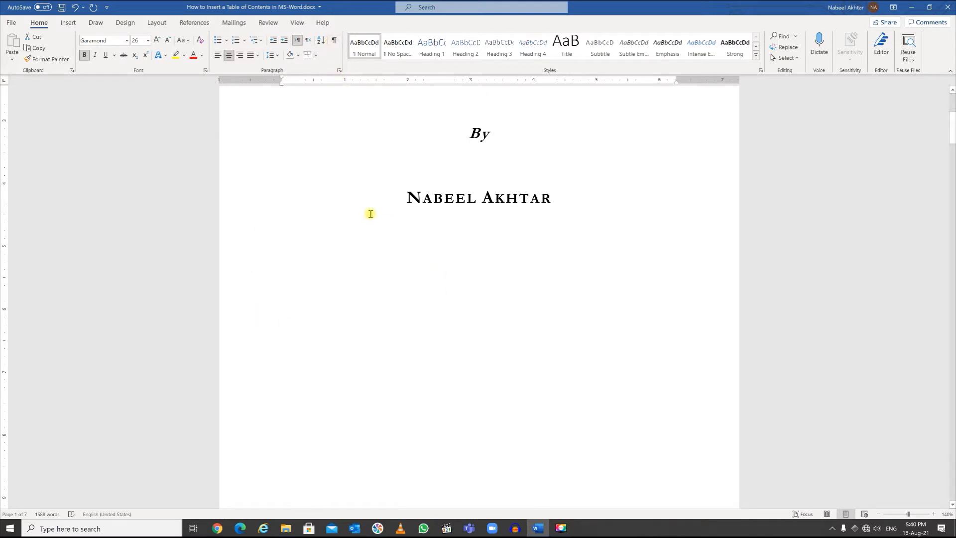
pyautogui.click(334, 41)
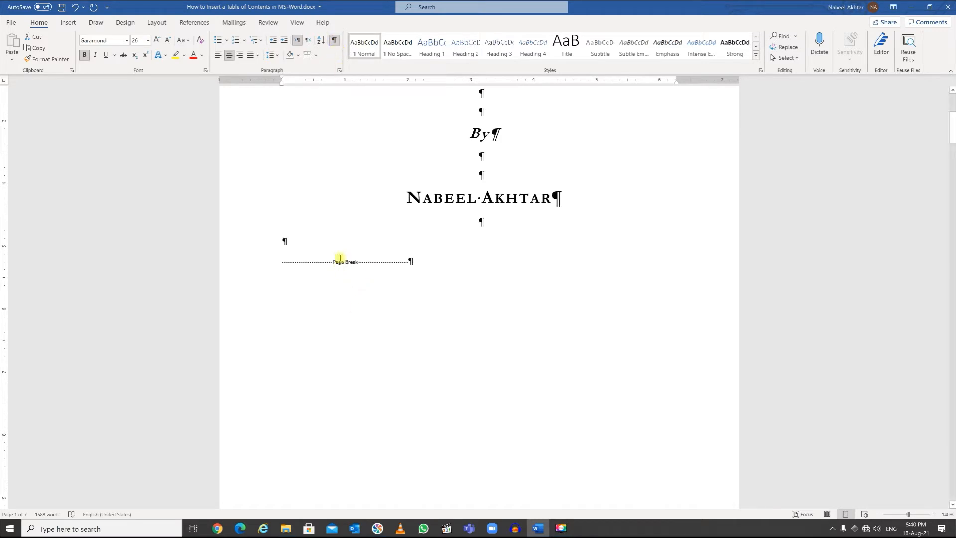
pyautogui.scroll(-1, 338, 257)
pyautogui.scroll(-8, 339, 256)
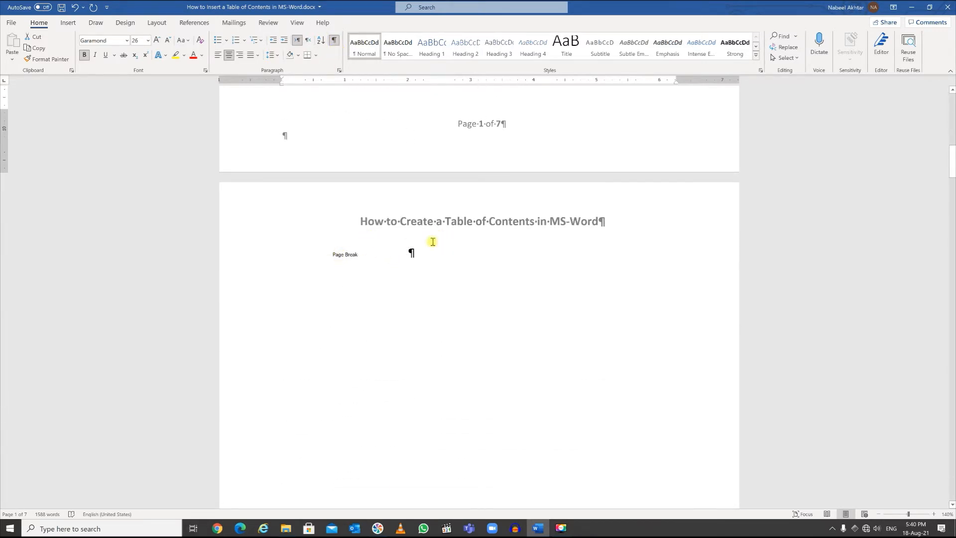
# Step: Add an empty paragraph above the page break on page 2 and place the cursor in it
pyautogui.click(411, 253)
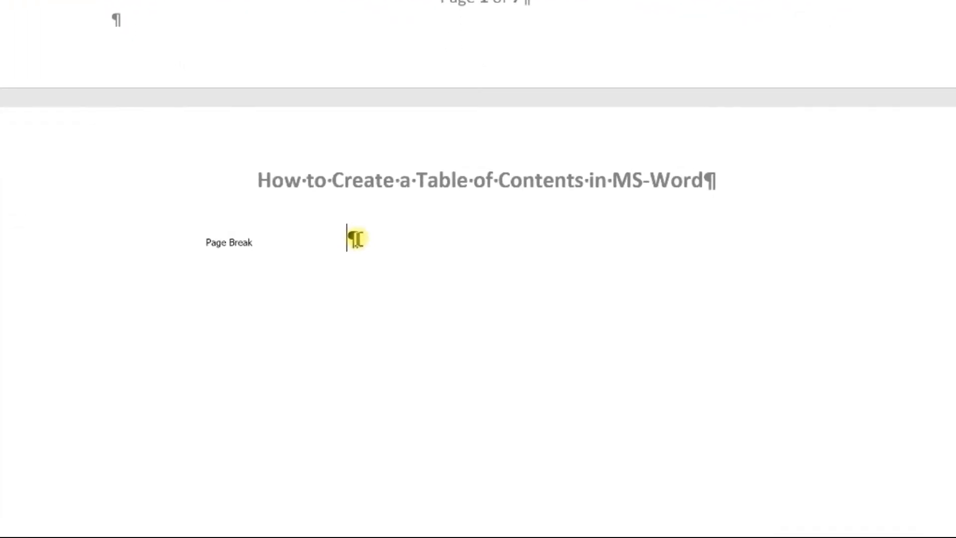
pyautogui.click(107, 236)
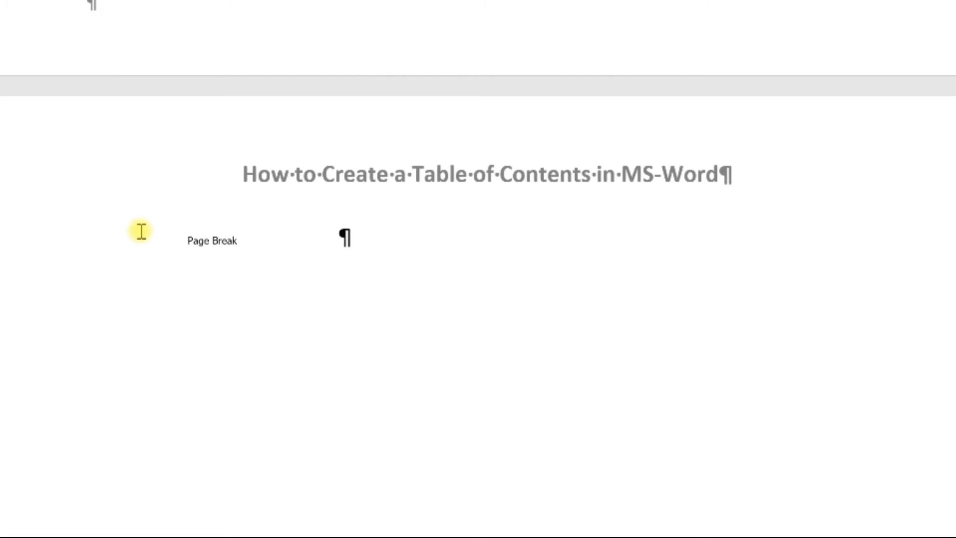
pyautogui.press('Return')
pyautogui.click(96, 235)
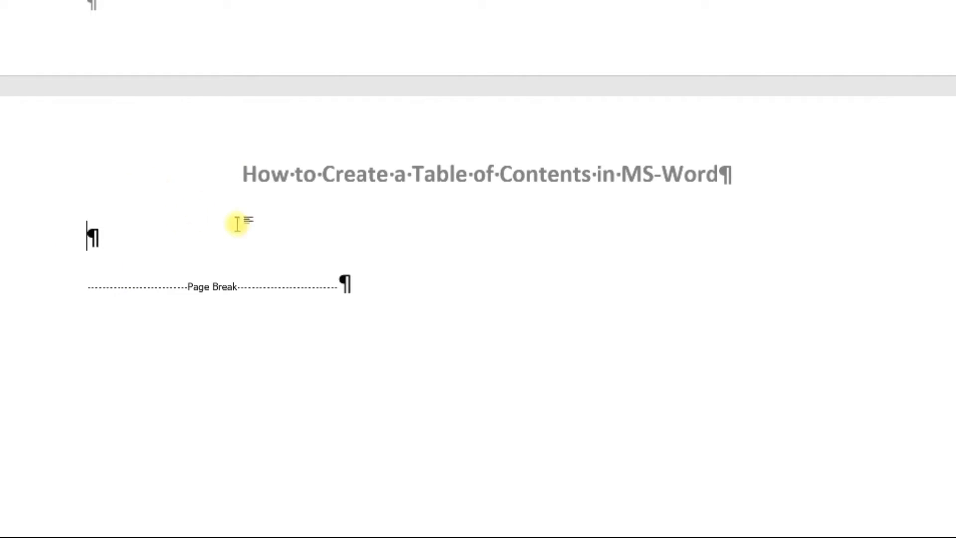
# Step: Apply the Heading 1 style to "Chapter 1" and the Heading 2 style to "Topic 1" below it
pyautogui.scroll(-8, 192, 239)
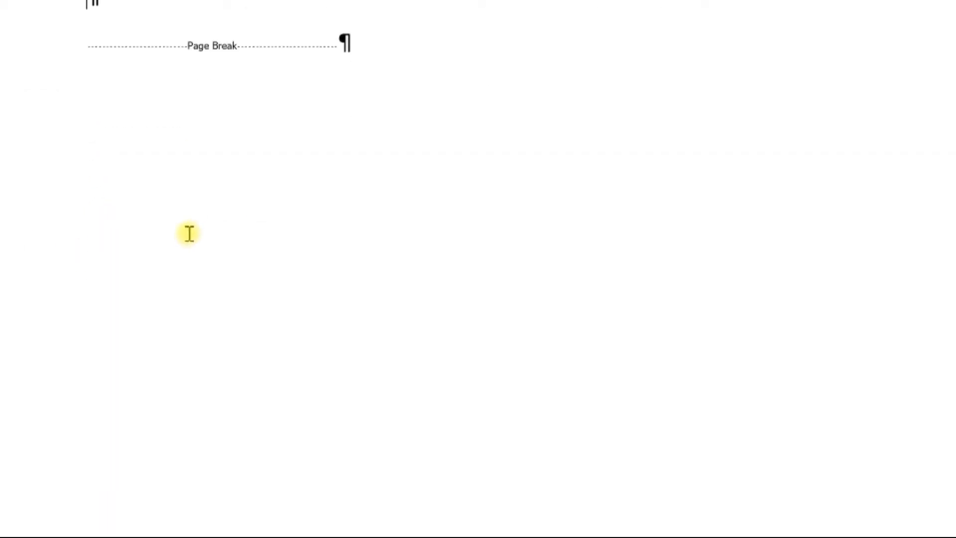
pyautogui.scroll(-10, 191, 231)
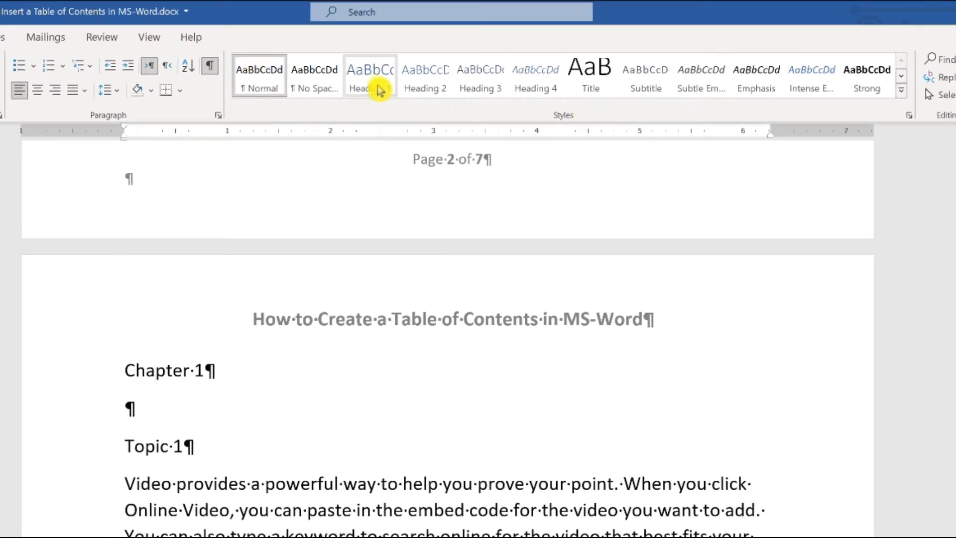
pyautogui.click(379, 65)
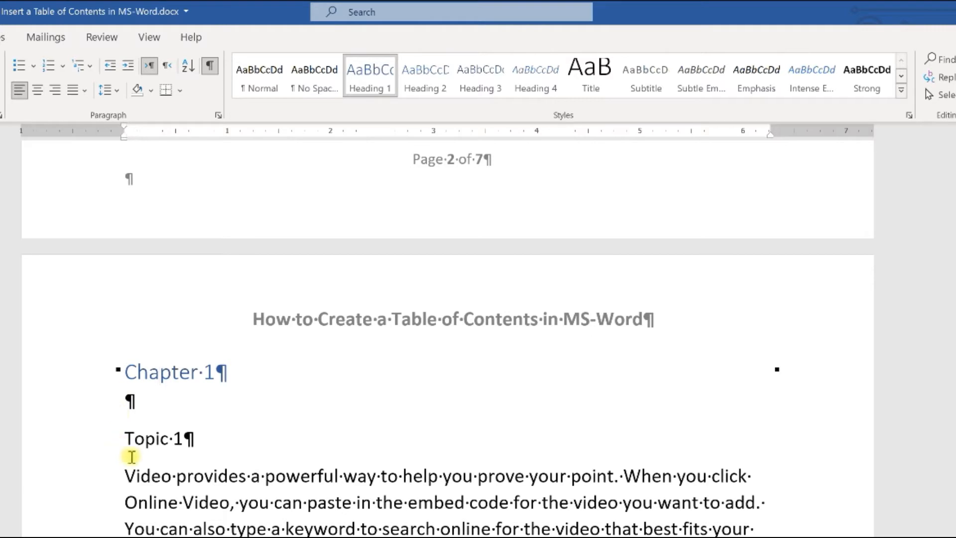
pyautogui.click(147, 439)
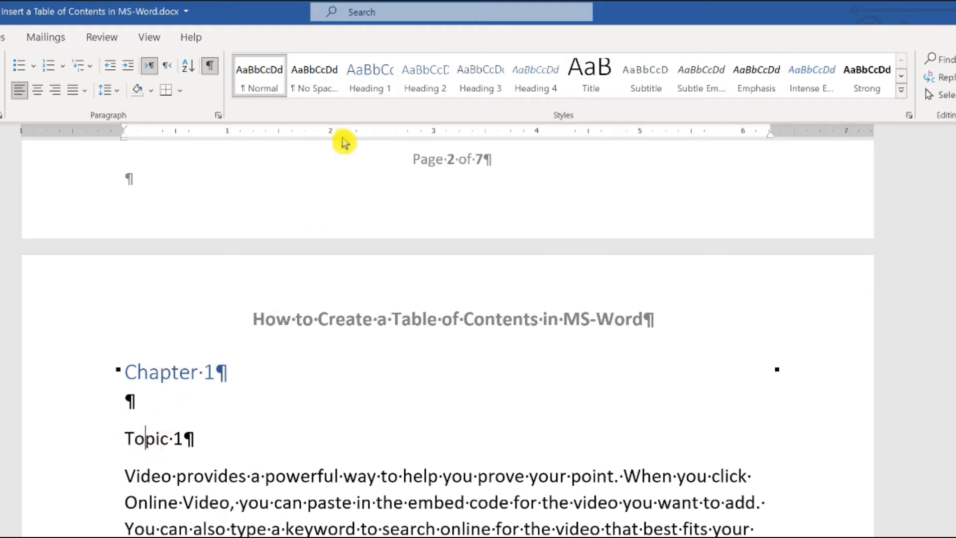
pyautogui.click(421, 87)
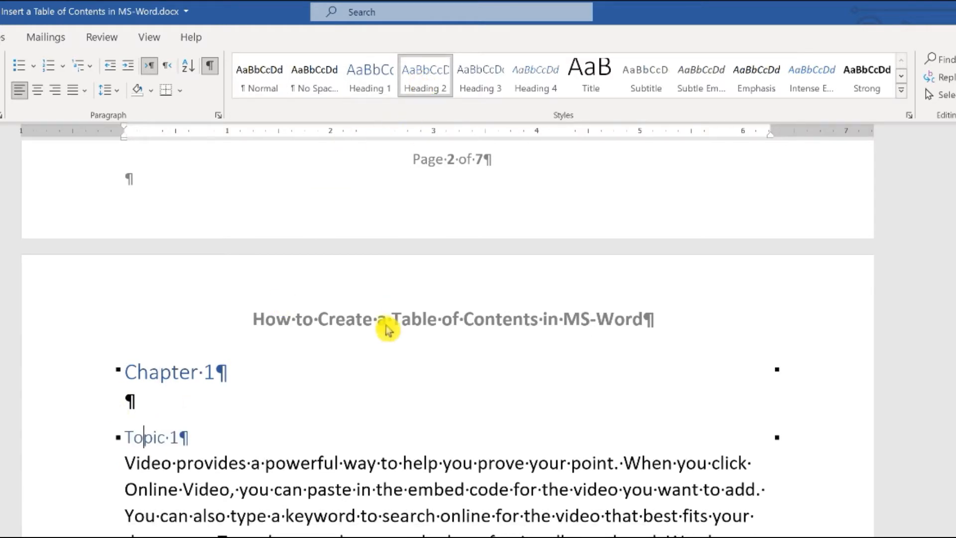
# Step: Apply the Heading 2 style to "Topic 2" and "Topic 3" in Chapter 1
pyautogui.scroll(-5, 390, 305)
pyautogui.click(147, 493)
pyautogui.click(430, 88)
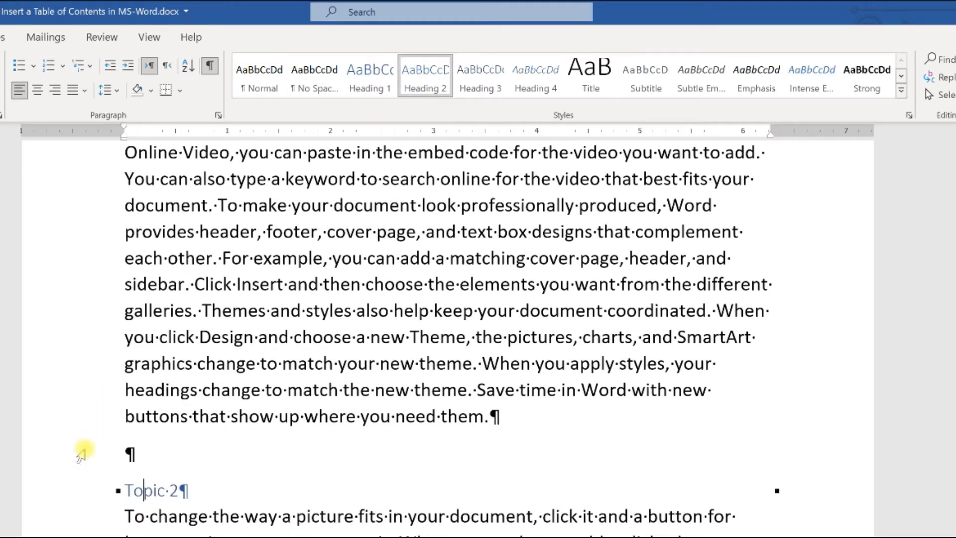
pyautogui.scroll(-4, 213, 495)
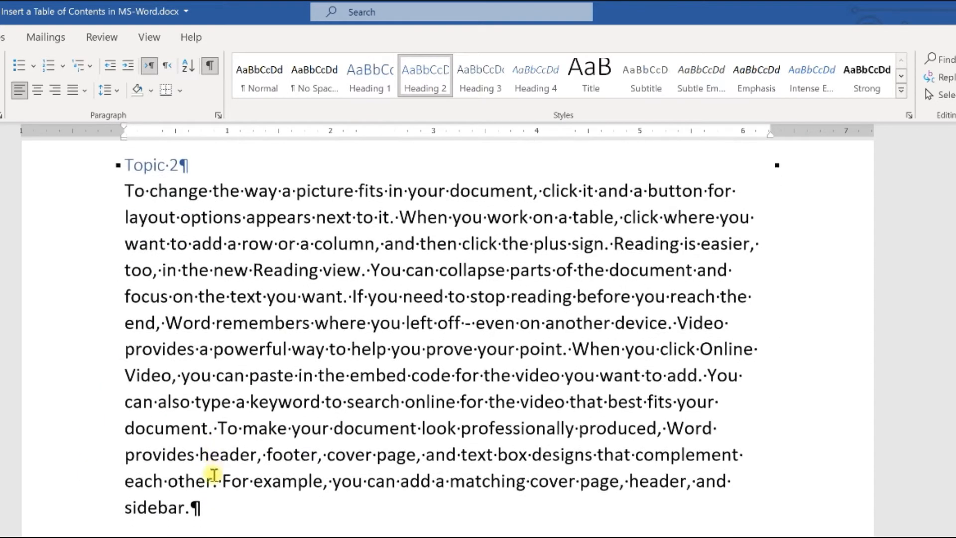
pyautogui.scroll(-2, 214, 475)
pyautogui.click(155, 468)
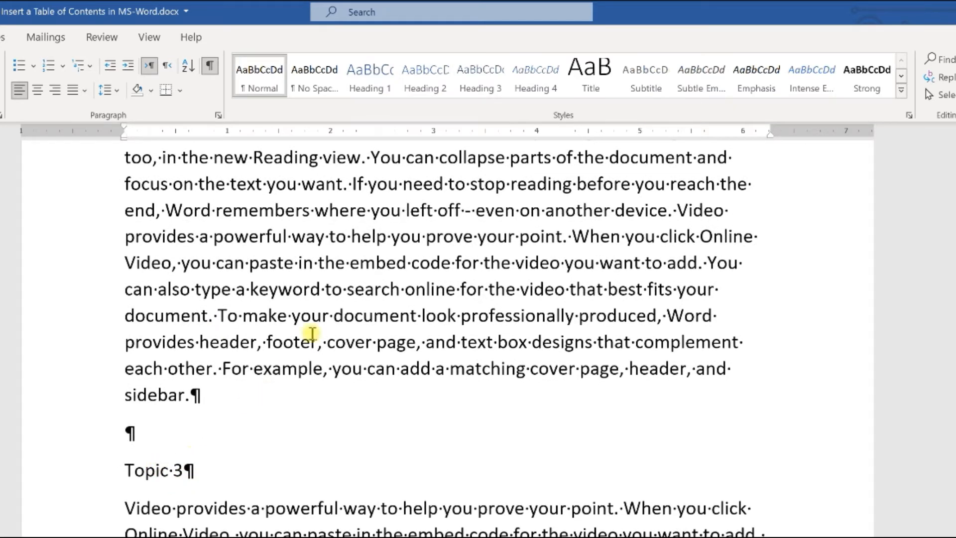
pyautogui.click(425, 80)
# Step: Apply the Heading 3 style to the subtopics "Topic 3.1", "Topic 3.2" and "Topic 3.3" in Chapter 1
pyautogui.scroll(-2, 448, 338)
pyautogui.scroll(-10, 448, 336)
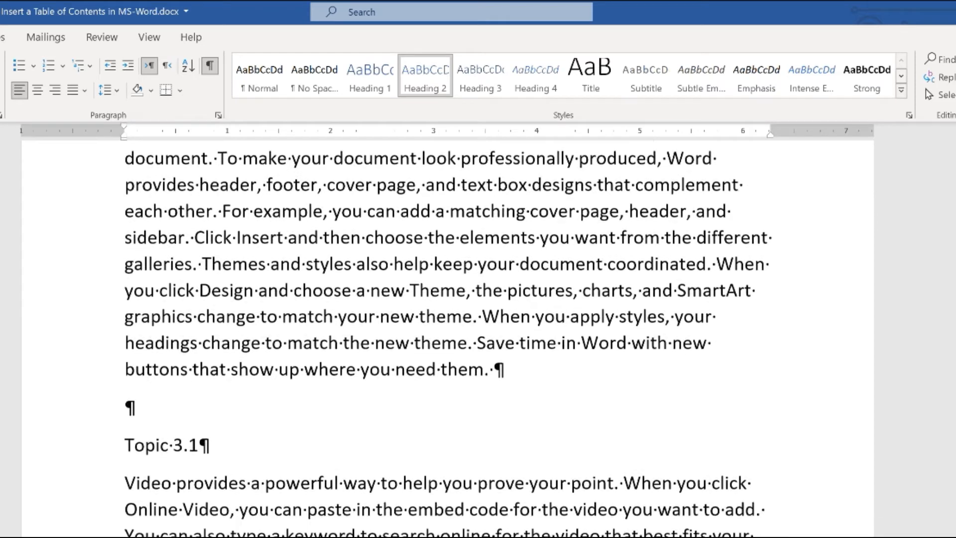
pyautogui.scroll(-1, 174, 405)
pyautogui.click(159, 429)
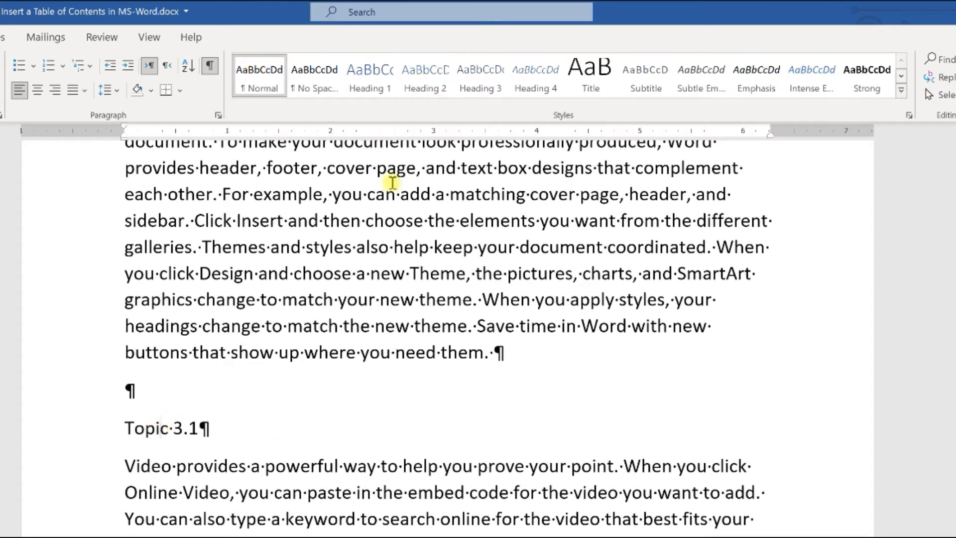
pyautogui.click(480, 77)
pyautogui.scroll(-7, 349, 431)
pyautogui.click(159, 463)
pyautogui.click(479, 78)
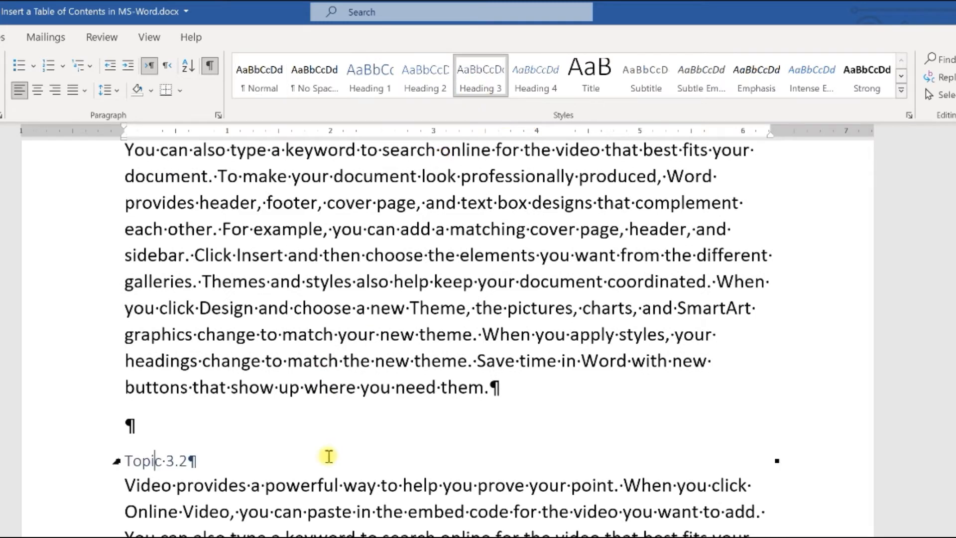
pyautogui.scroll(-7, 327, 454)
pyautogui.scroll(-8, 328, 458)
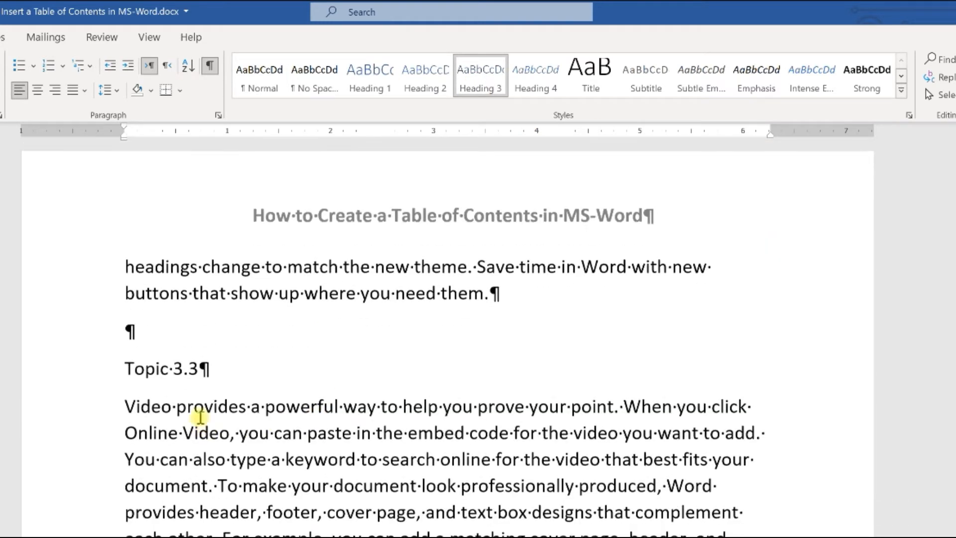
pyautogui.click(153, 369)
pyautogui.click(480, 80)
# Step: Apply the Heading 4 style to the "Topic 3.3.1" line in Chapter 1
pyautogui.scroll(-4, 375, 409)
pyautogui.scroll(-3, 375, 408)
pyautogui.click(173, 417)
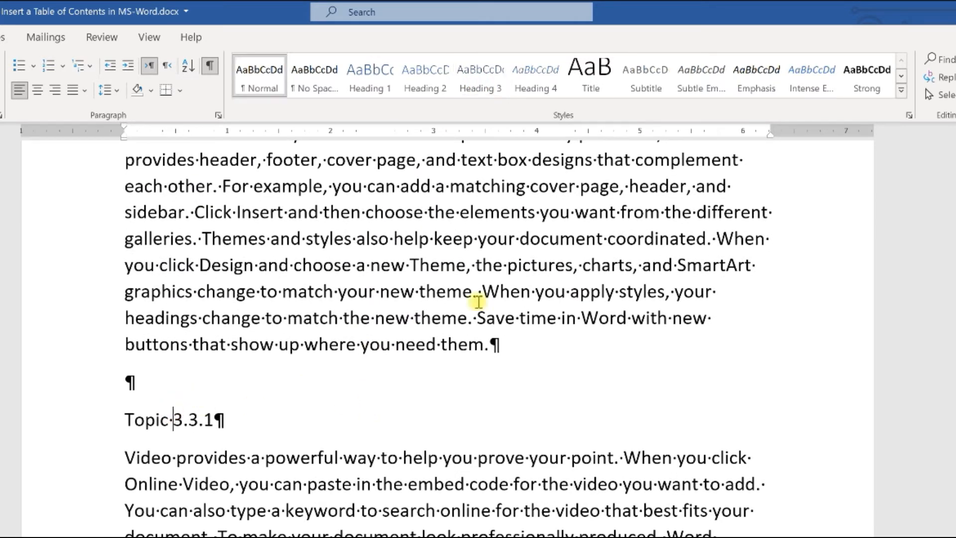
pyautogui.click(543, 83)
# Step: Apply the Heading 1 style to "Chapter 2" and the Heading 2 style to its "Topic 1"
pyautogui.scroll(-2, 463, 355)
pyautogui.scroll(-13, 463, 355)
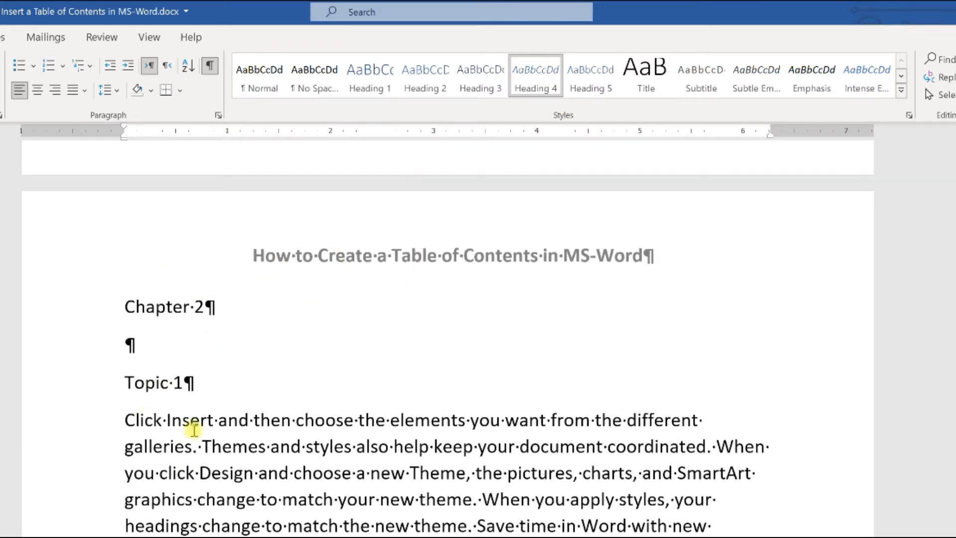
pyautogui.click(168, 308)
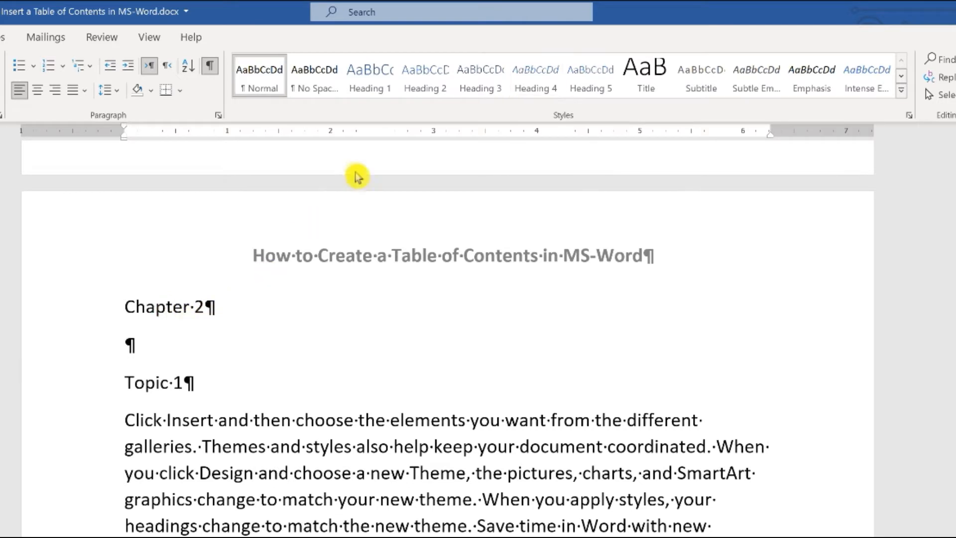
pyautogui.click(371, 80)
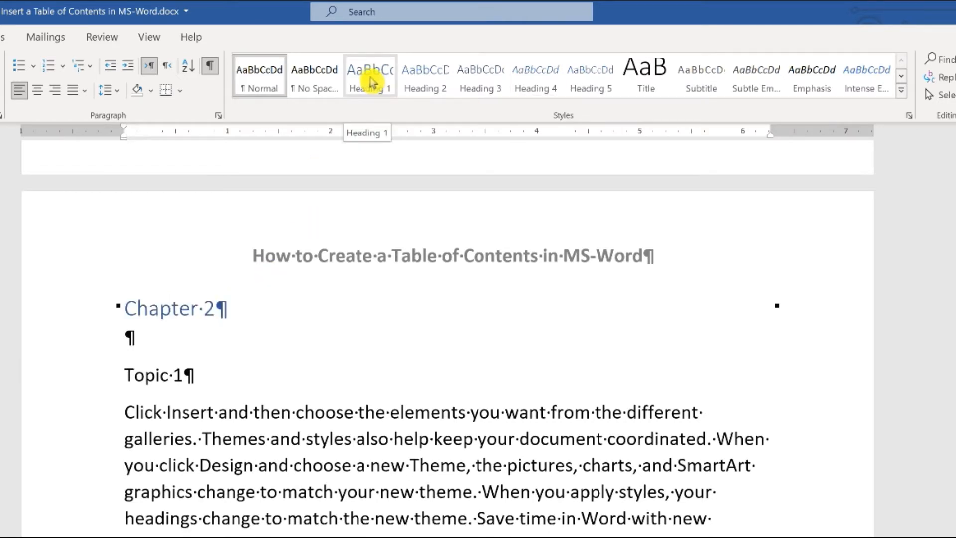
pyautogui.click(368, 82)
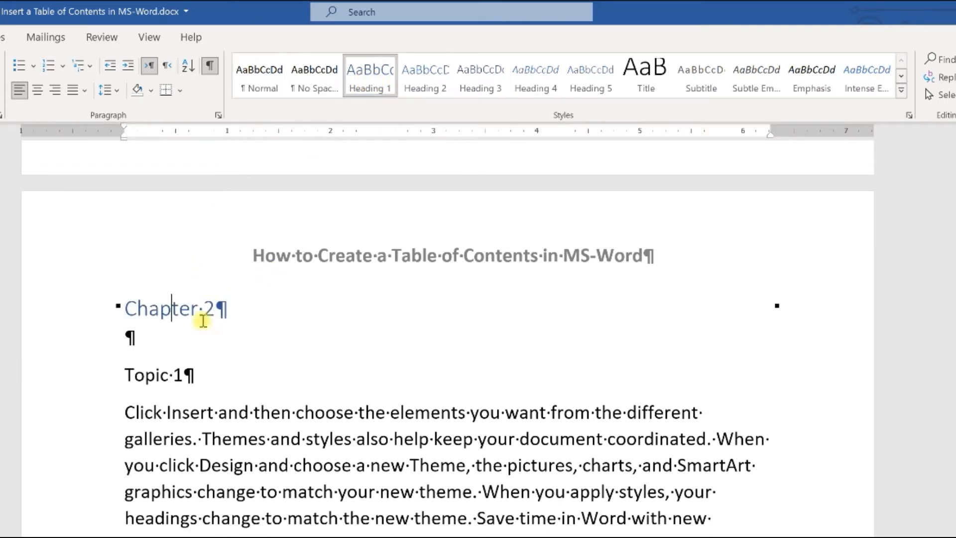
pyautogui.click(160, 373)
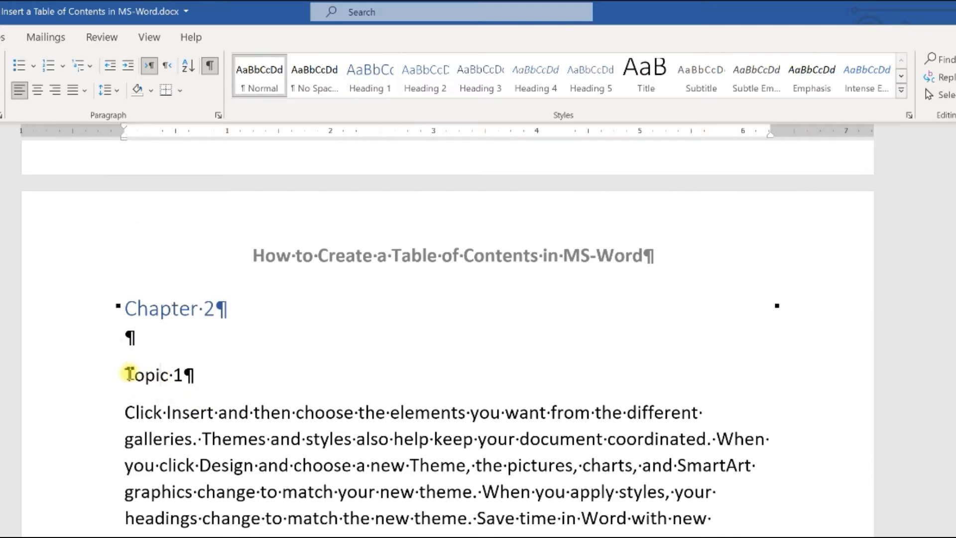
pyautogui.click(425, 82)
# Step: Apply the Heading 2 style to "Topic 2" and "Topic 3" in Chapter 2
pyautogui.scroll(-3, 348, 403)
pyautogui.scroll(-3, 343, 394)
pyautogui.click(171, 444)
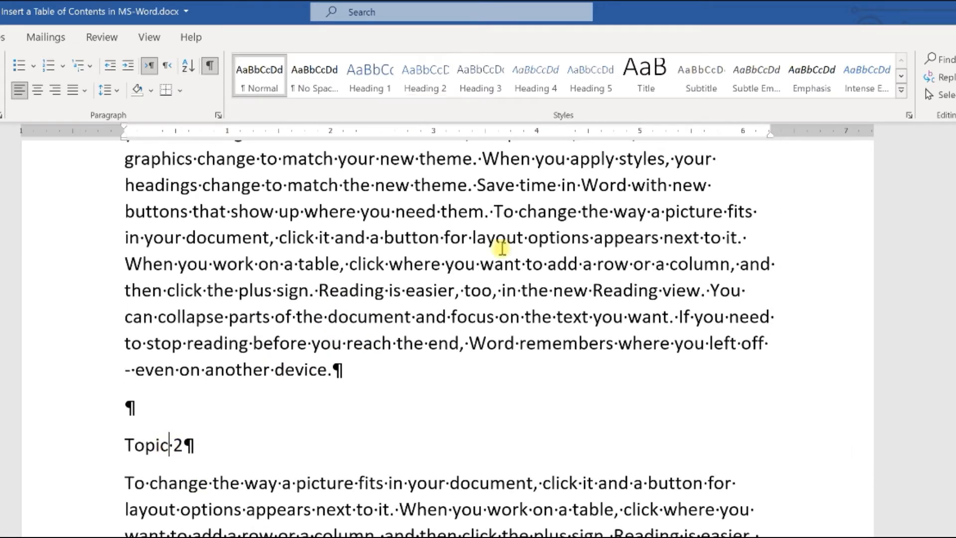
pyautogui.click(436, 76)
pyautogui.scroll(-7, 369, 367)
pyautogui.click(148, 512)
pyautogui.click(423, 89)
# Step: Insert the built-in Automatic Table 1 table of contents in the empty paragraph above the page break on page 2
pyautogui.scroll(-4, 306, 467)
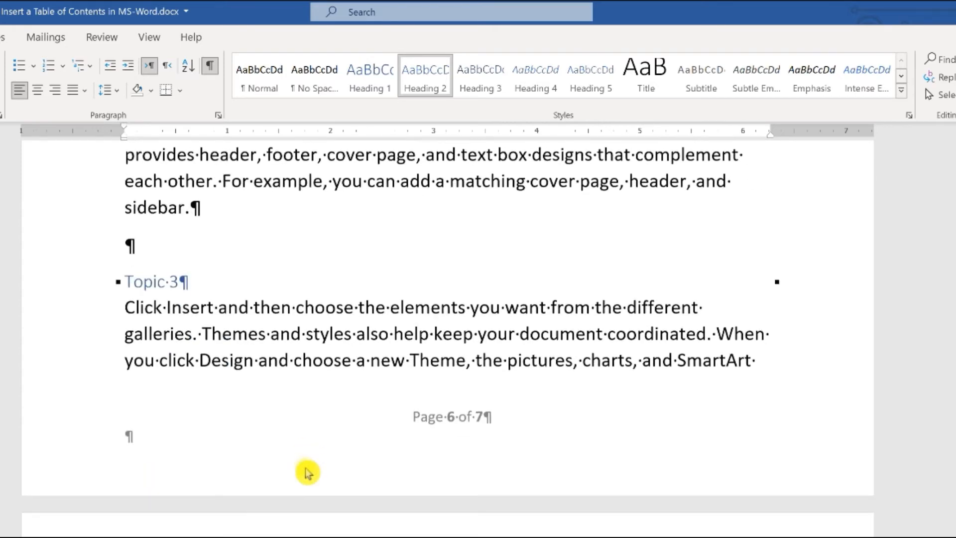
pyautogui.scroll(-8, 307, 469)
pyautogui.scroll(10, 391, 468)
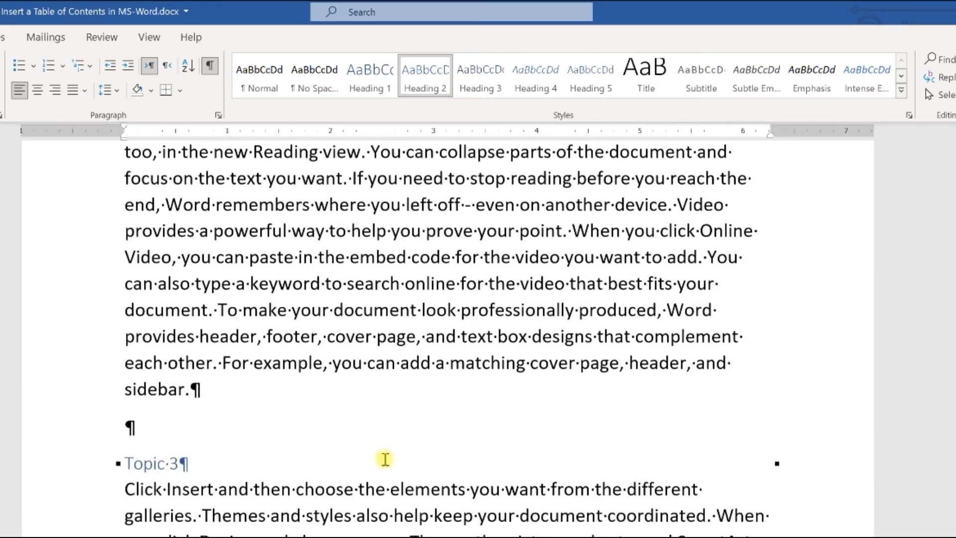
pyautogui.scroll(14, 385, 459)
pyautogui.scroll(3, 380, 457)
pyautogui.scroll(20, 380, 456)
pyautogui.scroll(5, 186, 325)
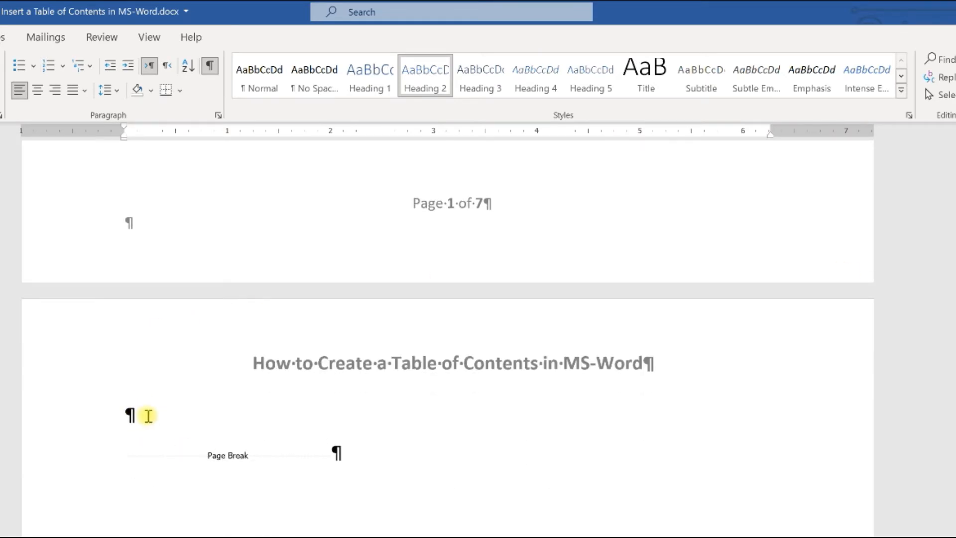
pyautogui.click(132, 413)
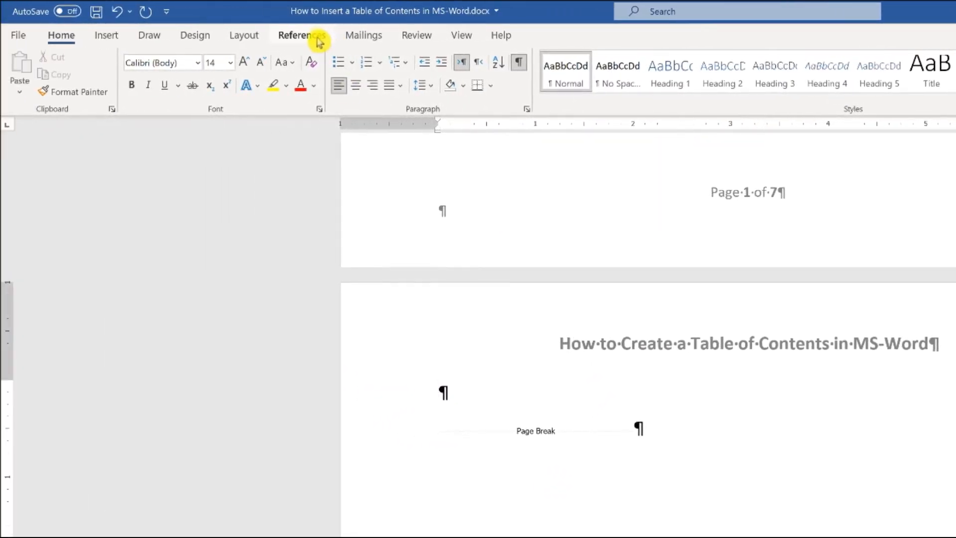
pyautogui.click(318, 40)
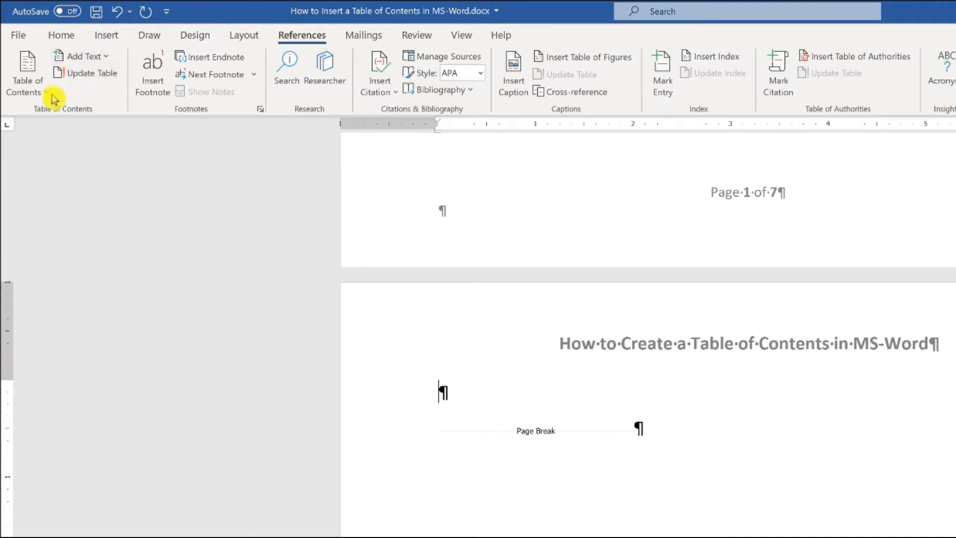
pyautogui.click(28, 75)
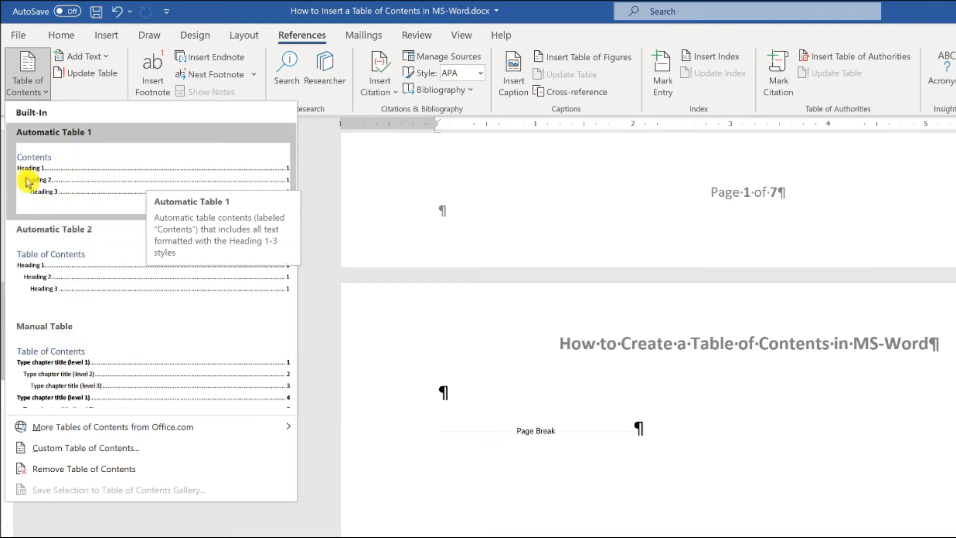
pyautogui.click(107, 180)
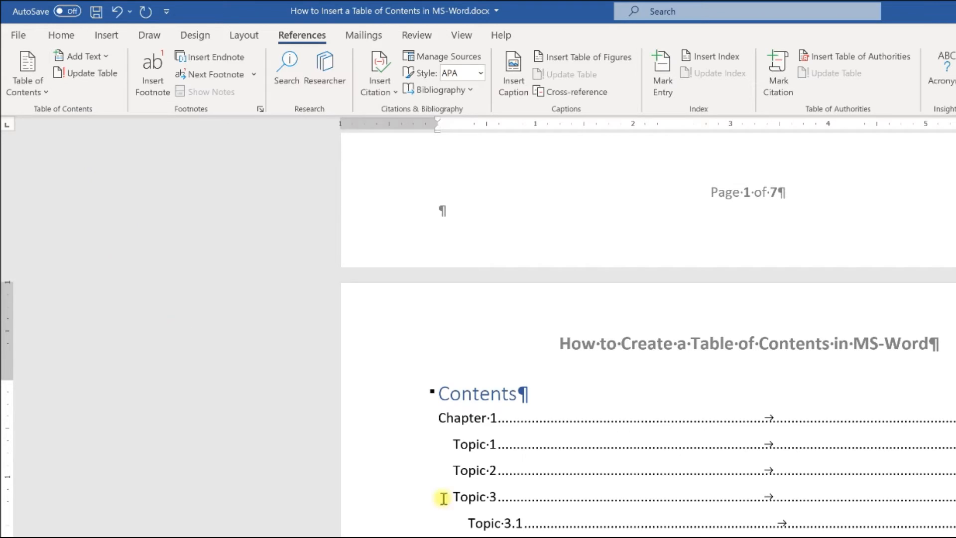
# Step: Extend the heading "Chapter 1" to "Chapter 1: Main Chapter" and the "Topic 1" heading below it to "Topic 1 – Introduction"
pyautogui.scroll(-2, 701, 465)
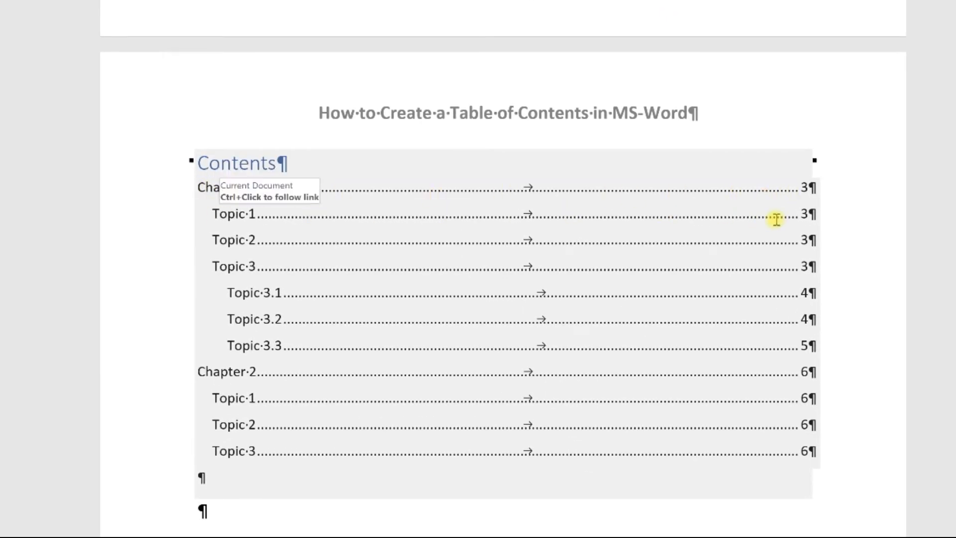
pyautogui.scroll(-3, 359, 294)
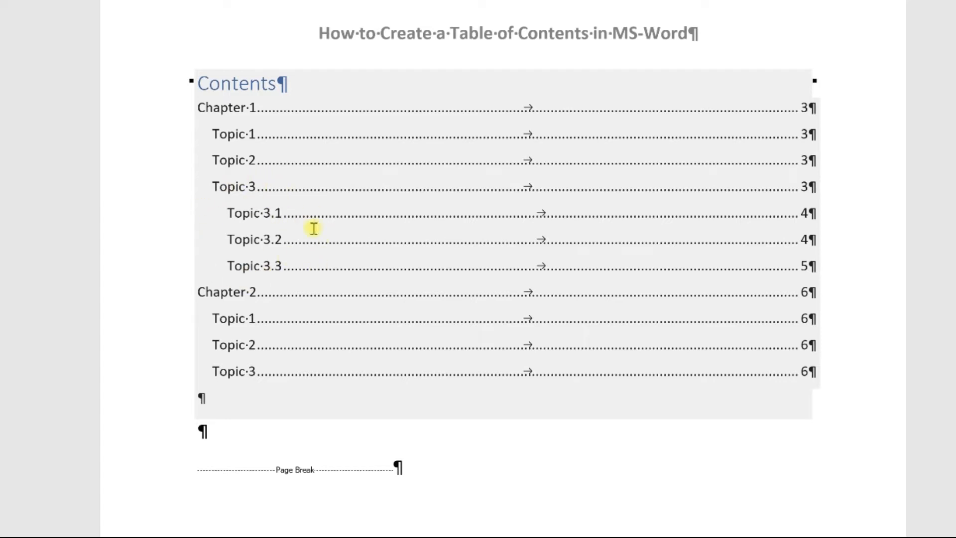
pyautogui.scroll(-3, 334, 259)
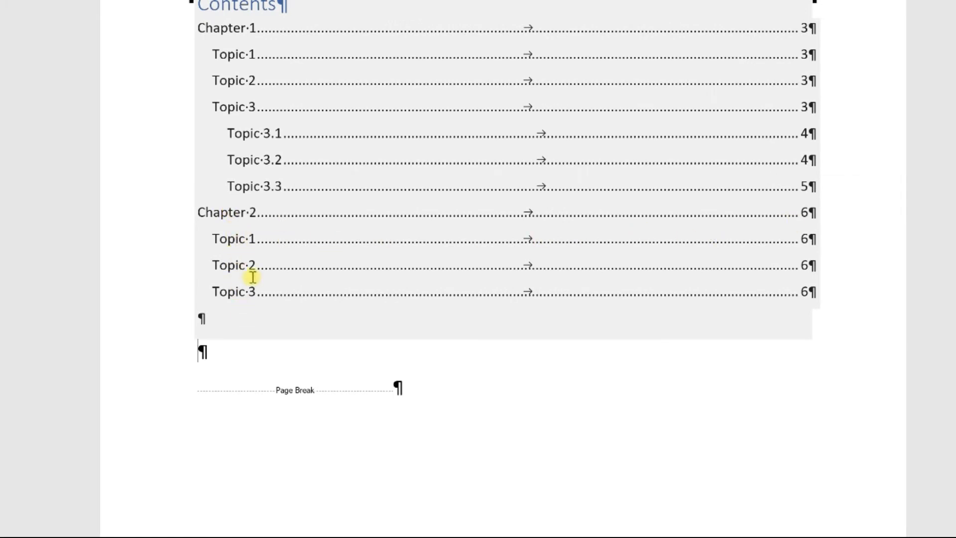
pyautogui.scroll(-10, 277, 264)
pyautogui.scroll(-12, 276, 263)
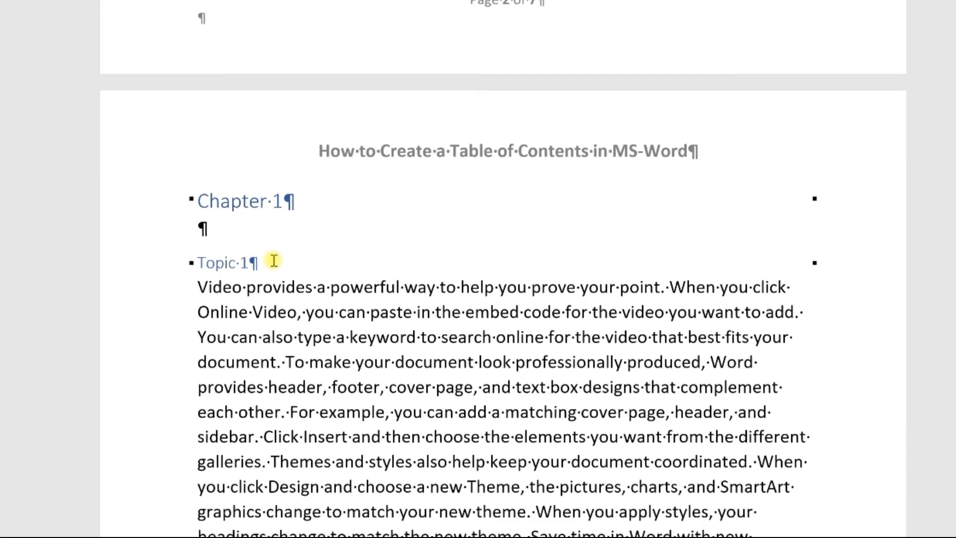
pyautogui.scroll(-1, 274, 261)
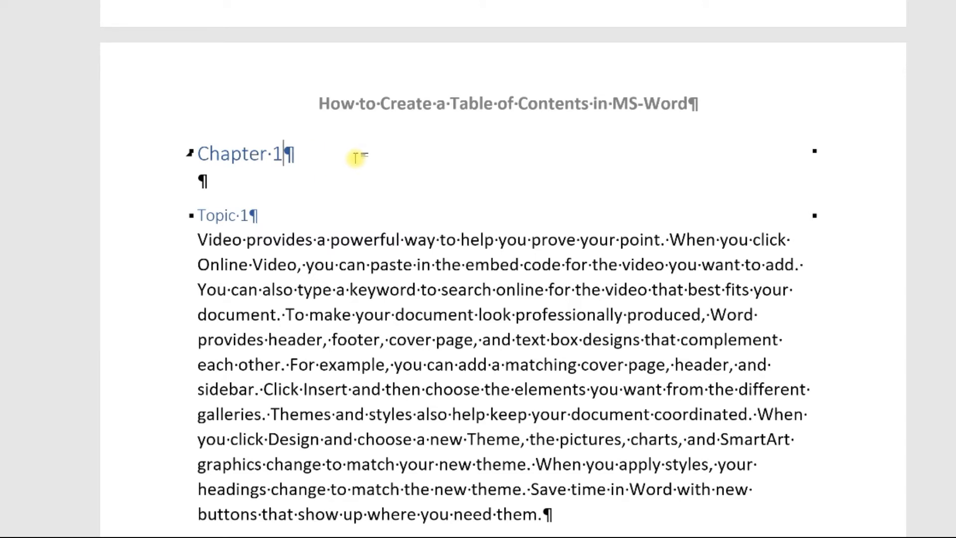
pyautogui.write(': Main Chapter')
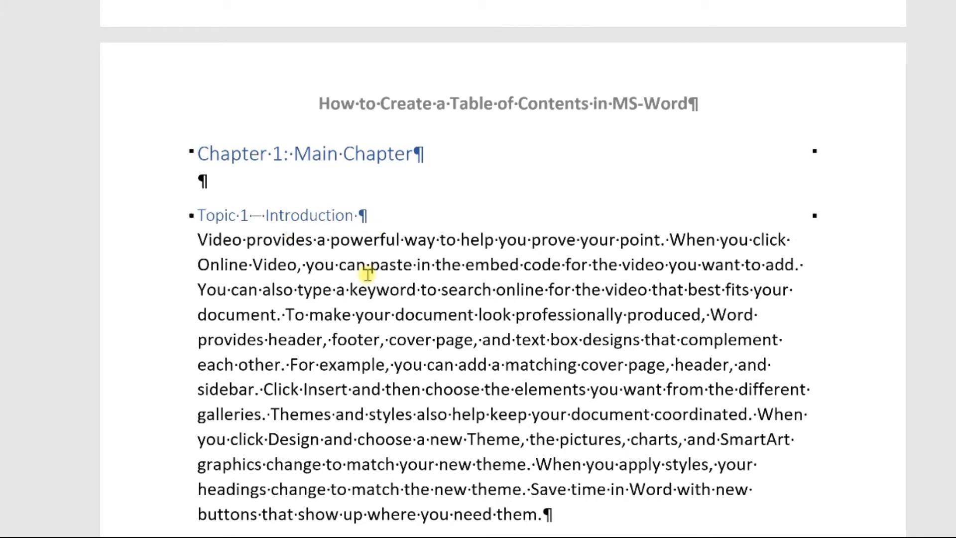
# Step: Extend the "Topic 2" heading in Chapter 1 to "Topic 2 – The Basics"
pyautogui.scroll(-3, 367, 273)
pyautogui.click(251, 425)
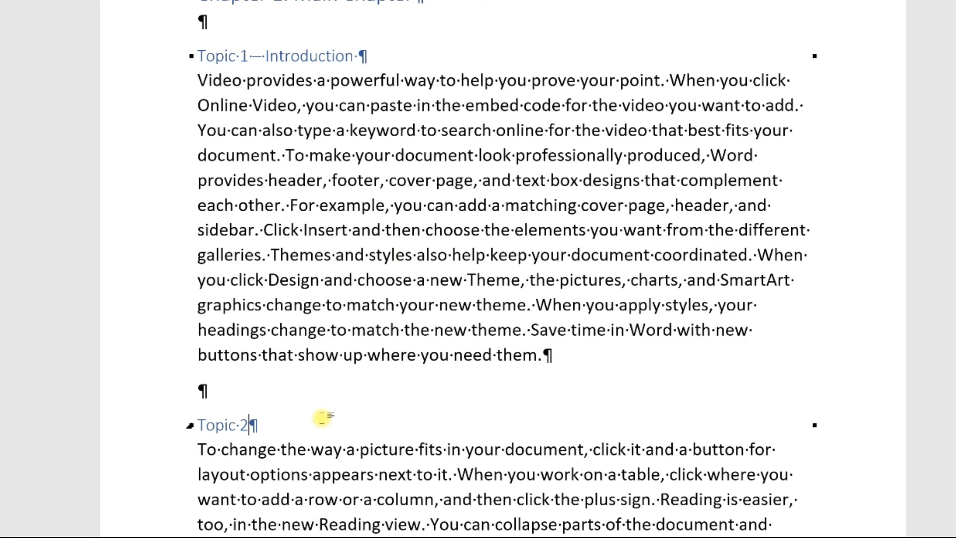
pyautogui.write('-- The B')
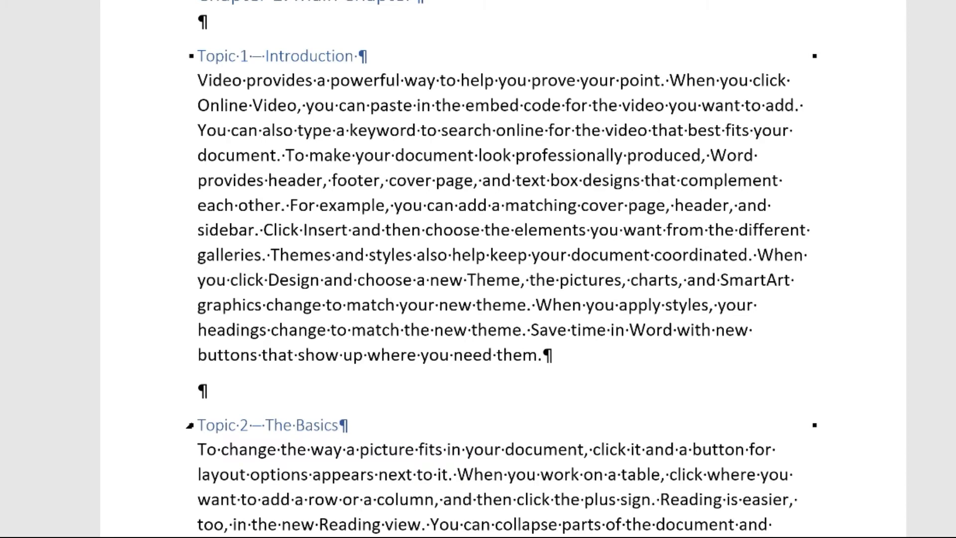
# Step: Insert a page break in the empty paragraph above the "Topic 3" heading in Chapter 1
pyautogui.scroll(-7, 397, 464)
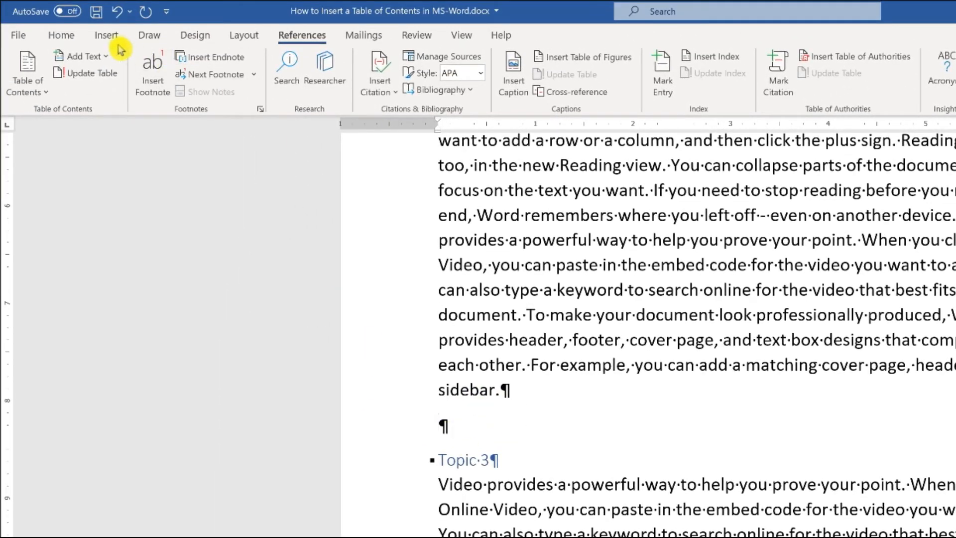
pyautogui.click(106, 36)
pyautogui.click(87, 76)
pyautogui.scroll(-3, 518, 450)
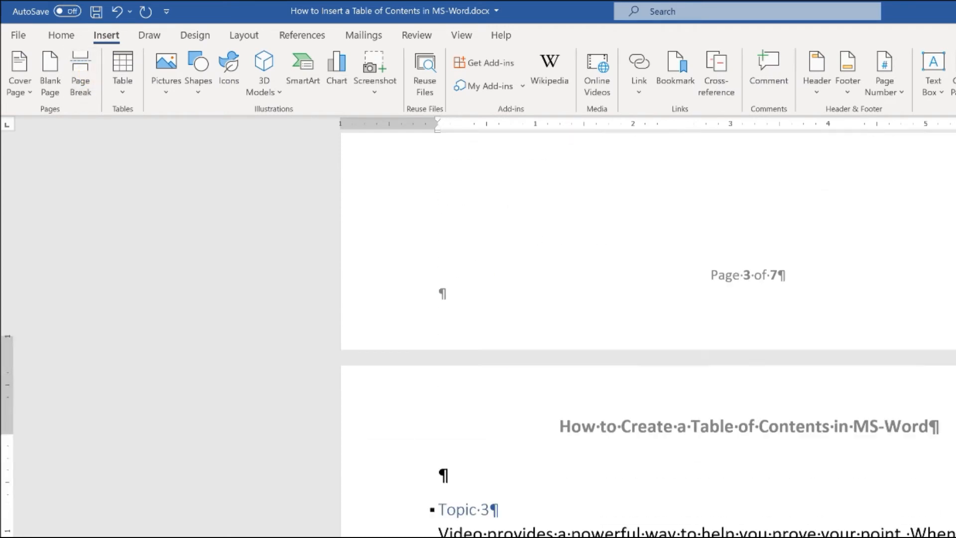
# Step: Insert a page break in the empty paragraph above the "Topic 3.3" heading
pyautogui.scroll(-8, 648, 334)
pyautogui.scroll(-5, 697, 334)
pyautogui.scroll(-4, 647, 333)
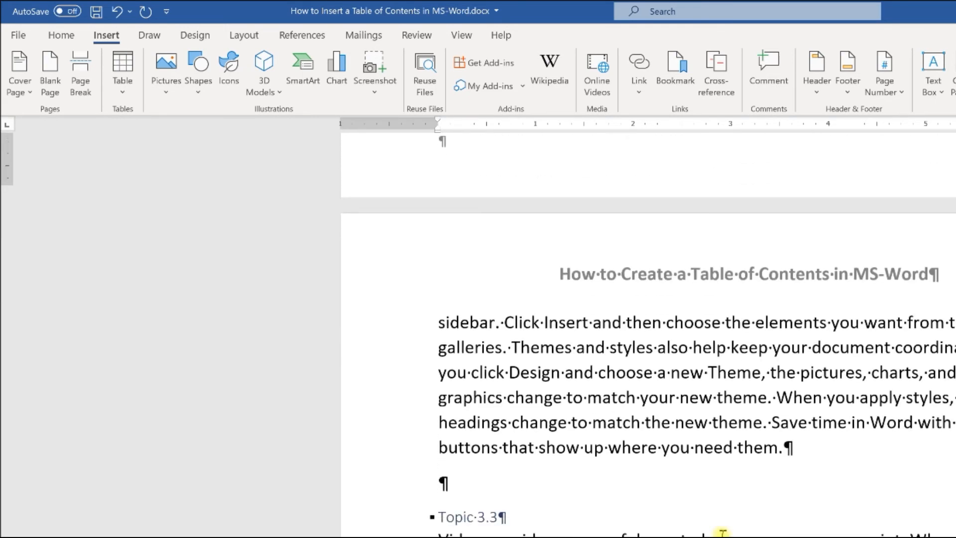
pyautogui.scroll(-1, 463, 479)
pyautogui.click(445, 471)
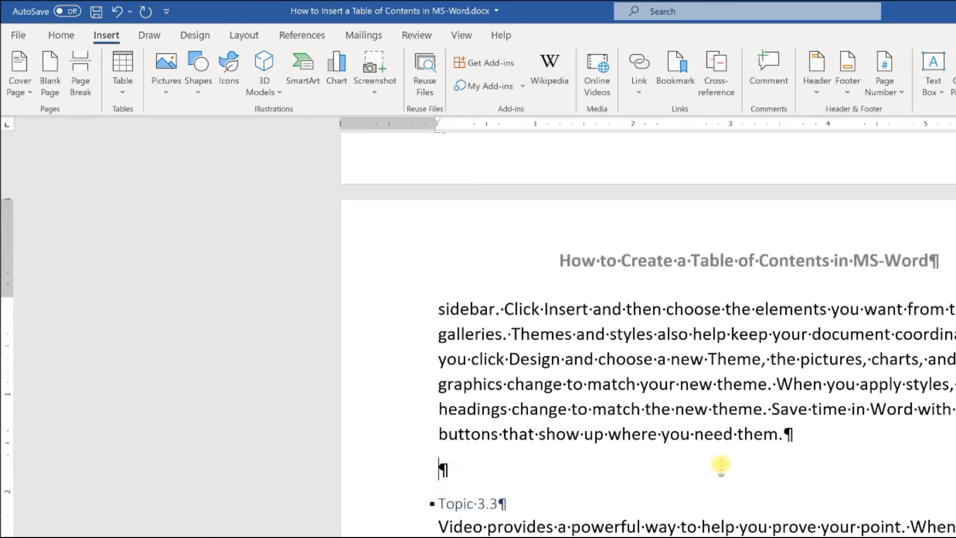
pyautogui.click(82, 75)
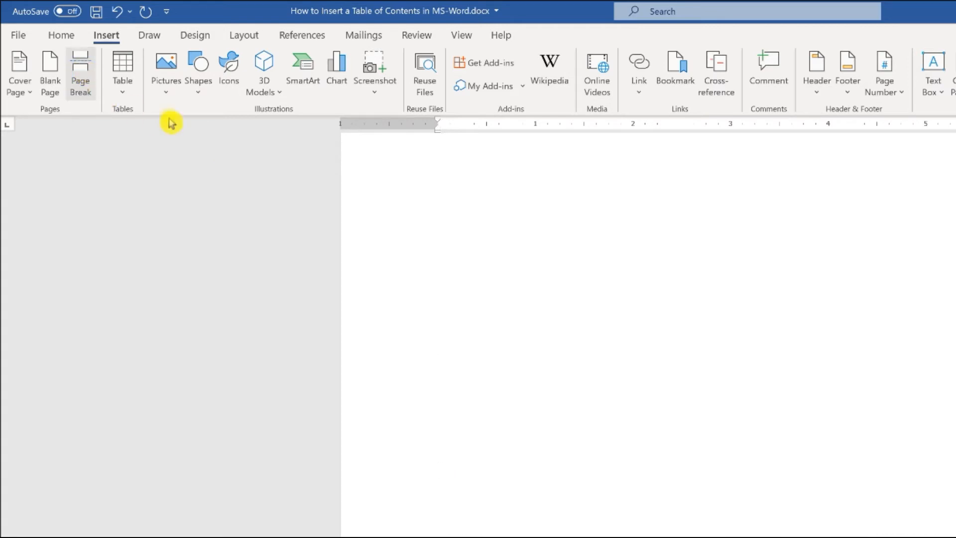
# Step: Extend the heading "Chapter 2" to "Chapter 2: The Second Chapter"
pyautogui.scroll(-8, 811, 512)
pyautogui.scroll(-10, 830, 514)
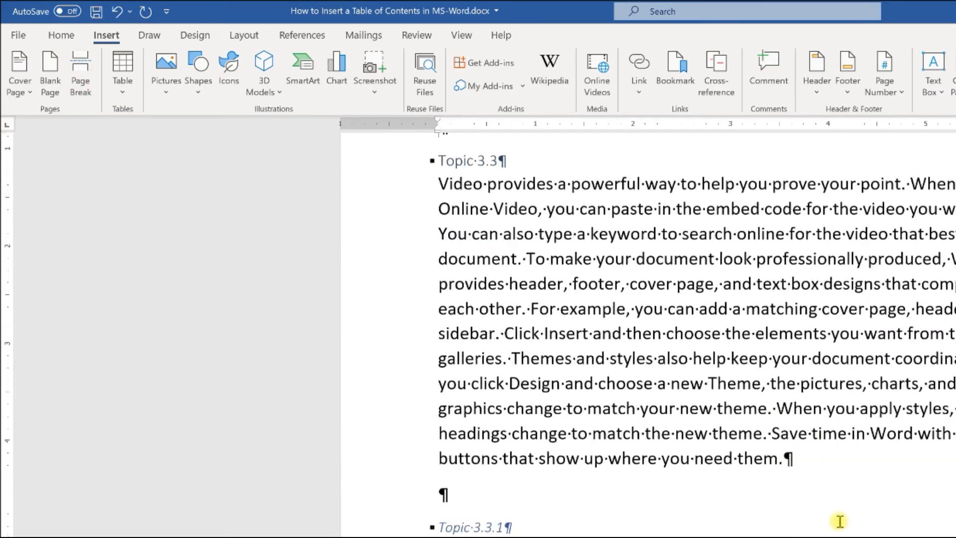
pyautogui.scroll(-6, 647, 333)
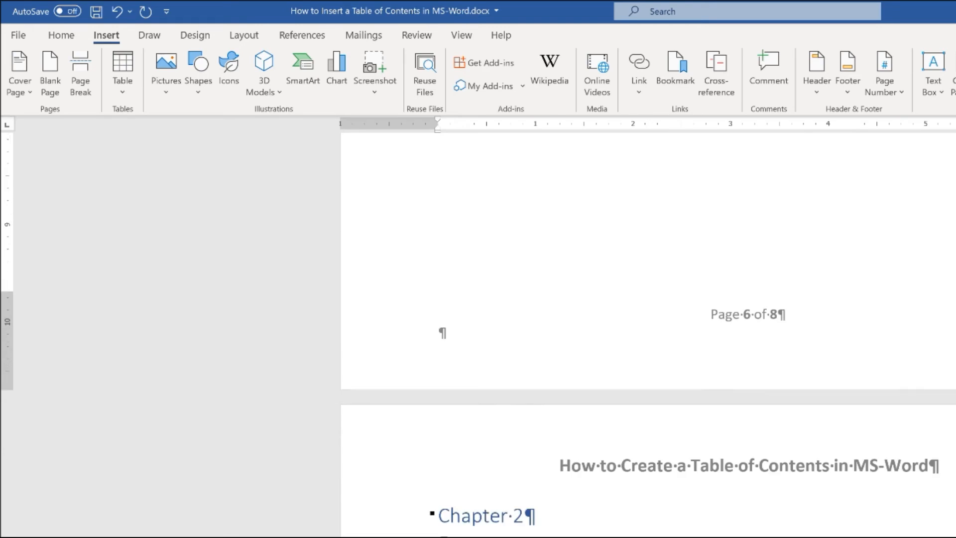
pyautogui.click(521, 476)
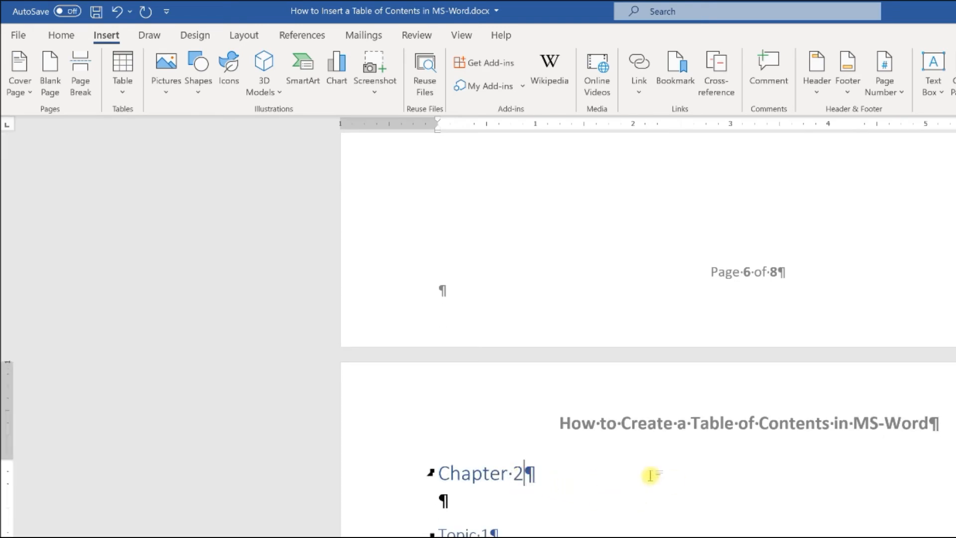
pyautogui.write(': The ')
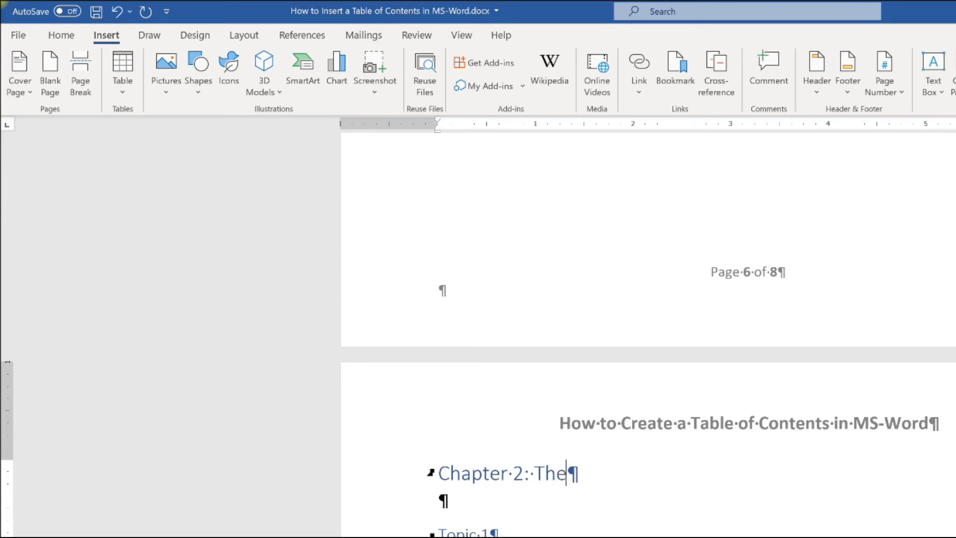
pyautogui.write('Second Chapter')
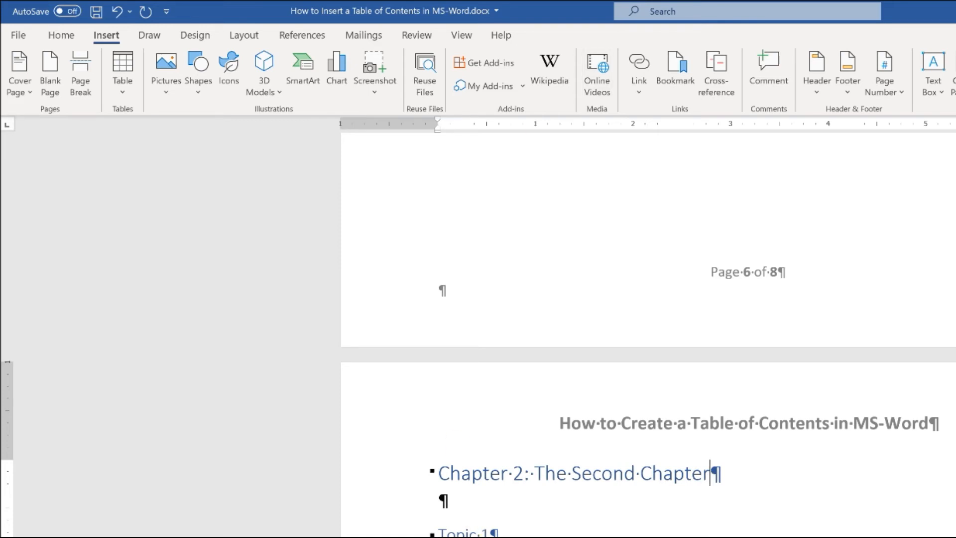
# Step: Update the entire table of contents on page 2 so it picks up the edited headings and new page numbers
pyautogui.scroll(20, 648, 329)
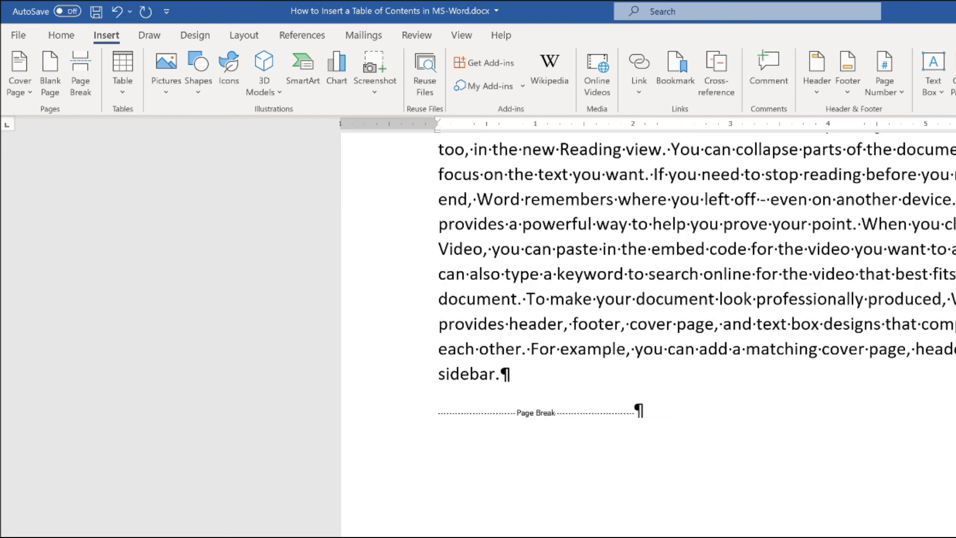
pyautogui.scroll(-3, 648, 329)
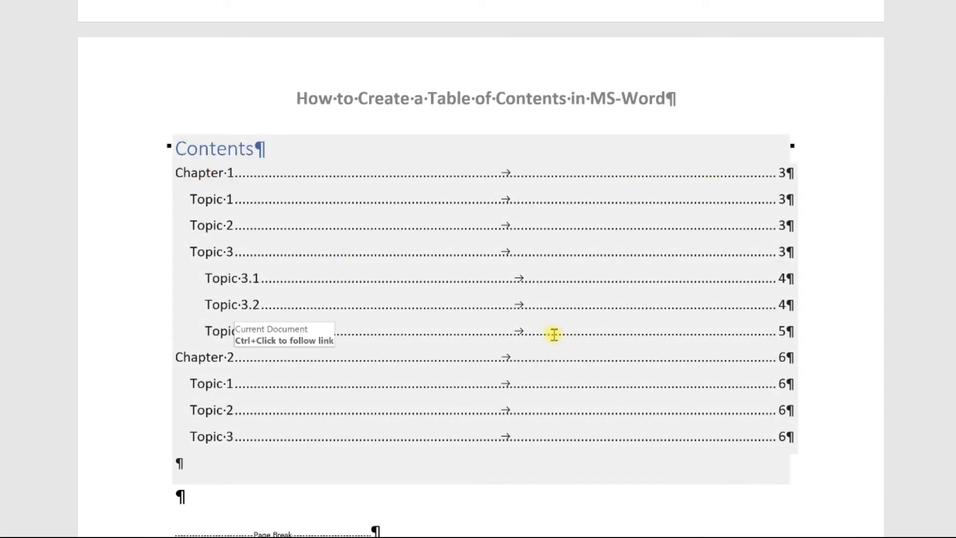
pyautogui.click(294, 175)
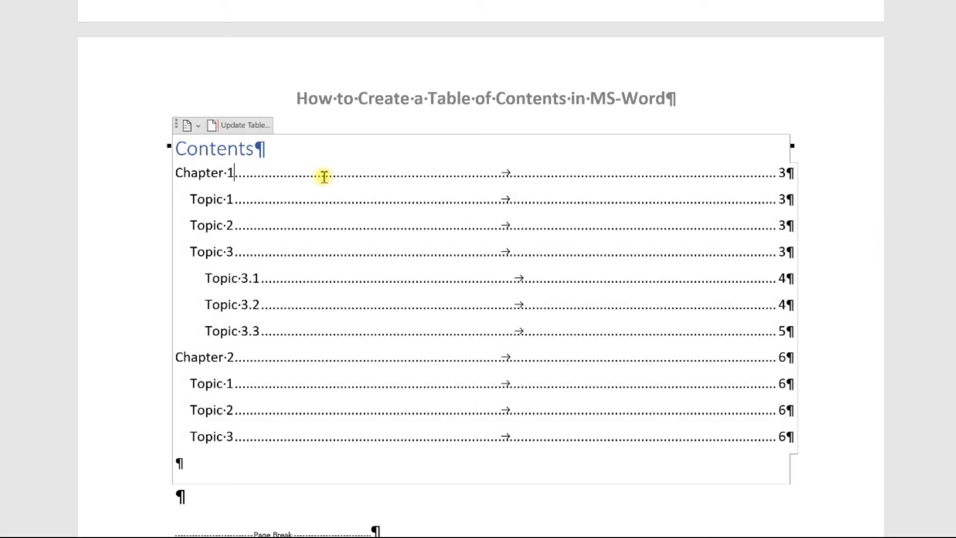
pyautogui.click(235, 129)
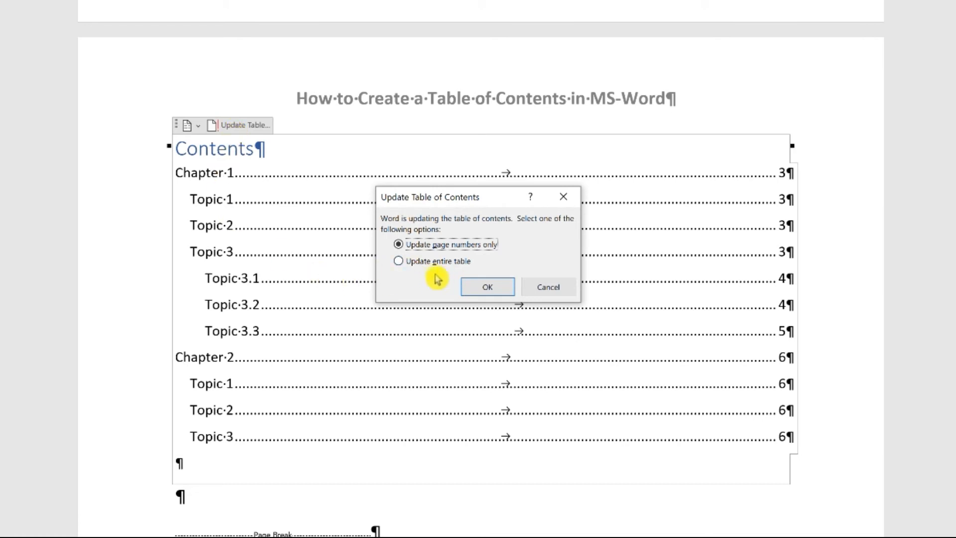
pyautogui.click(488, 287)
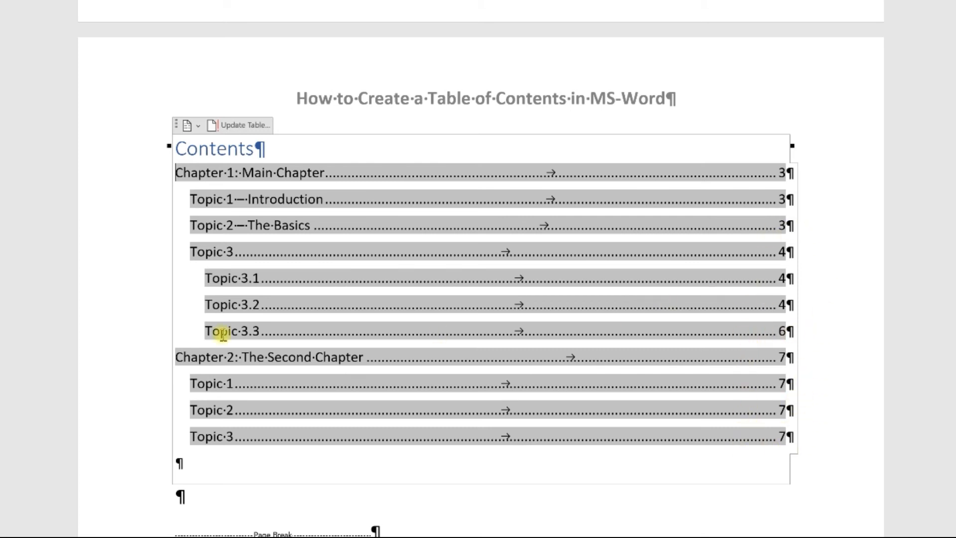
# Step: Delete the whole table of contents on page 2, including its "Contents" title
pyautogui.scroll(-2, 335, 358)
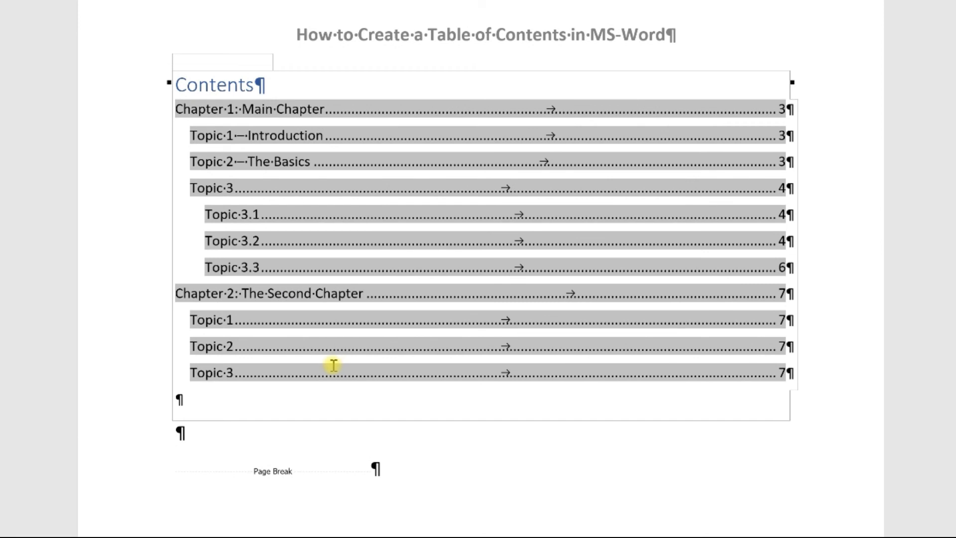
pyautogui.scroll(-10, 333, 365)
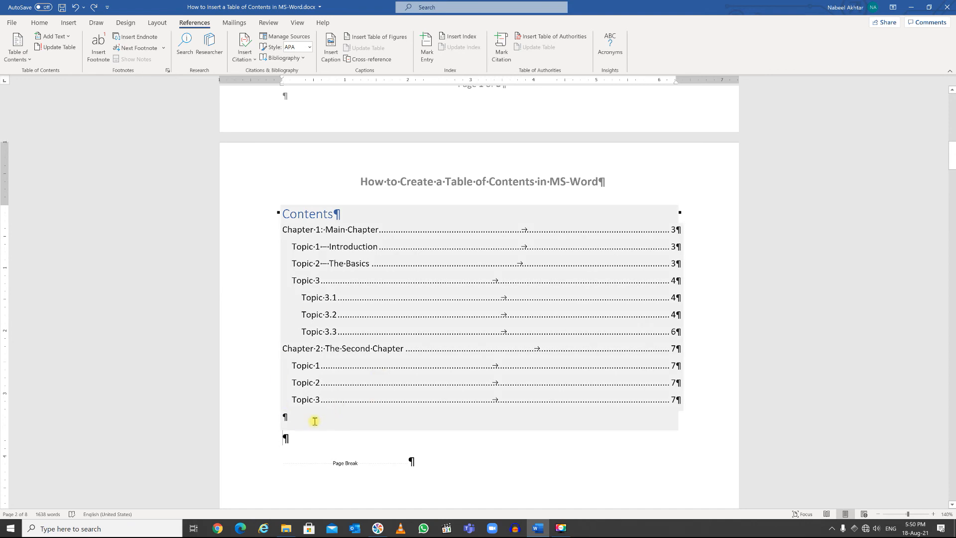
pyautogui.moveTo(305, 421); pyautogui.dragTo(280, 216)
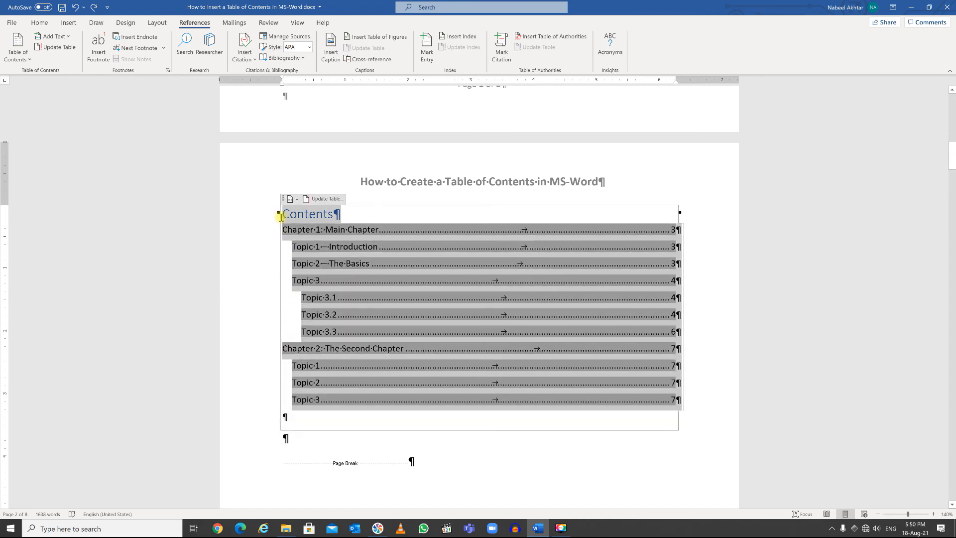
pyautogui.moveTo(281, 220); pyautogui.dragTo(281, 220)
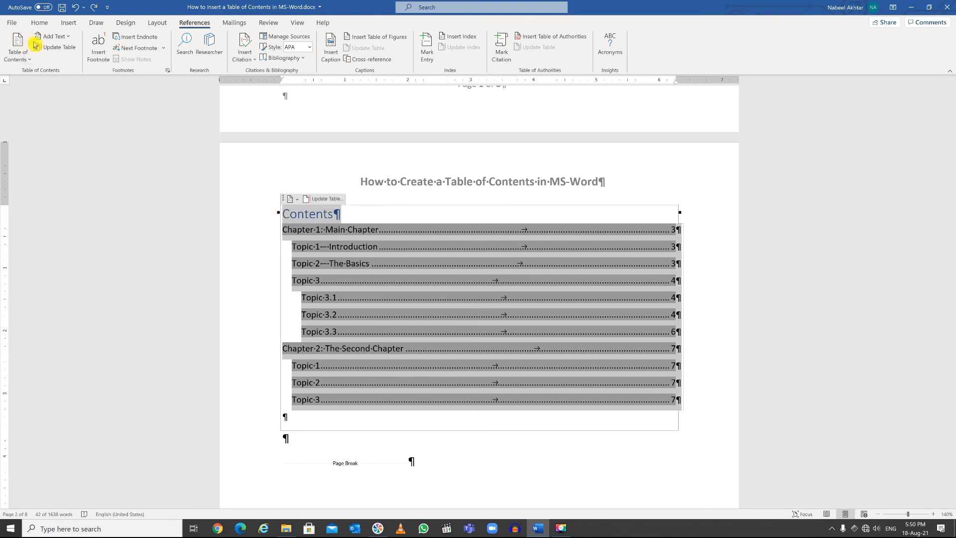
pyautogui.click(40, 22)
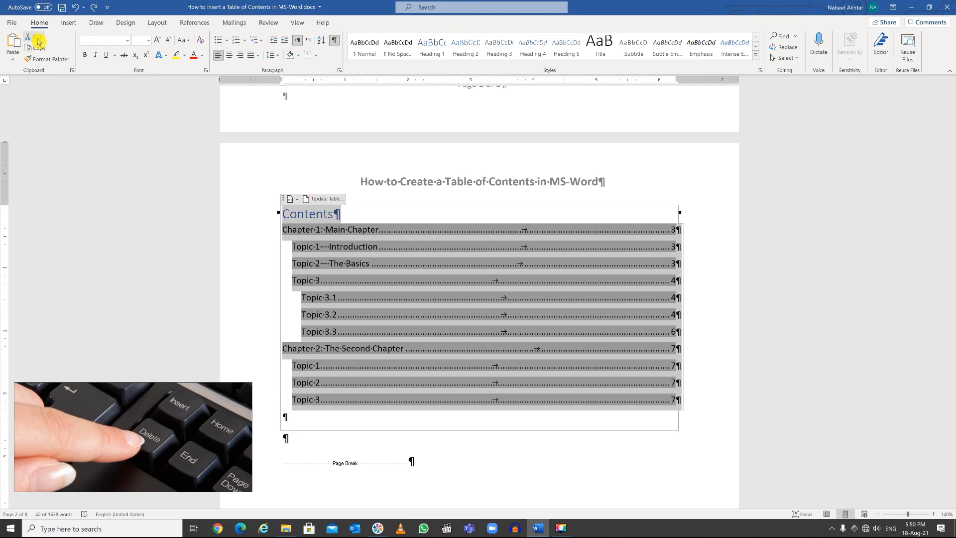
pyautogui.press('Delete')
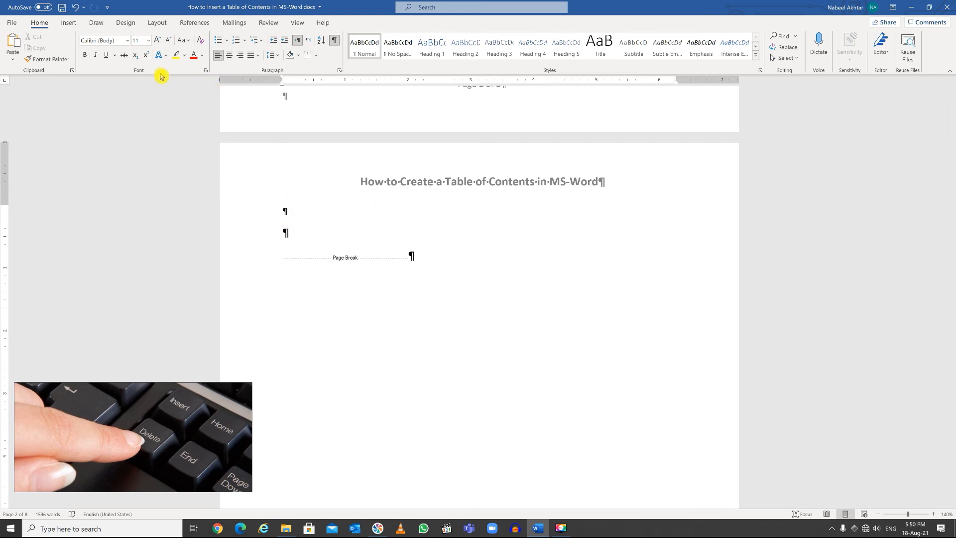
# Step: Insert the built-in Automatic Table 2 table of contents at the start of page 2
pyautogui.click(194, 23)
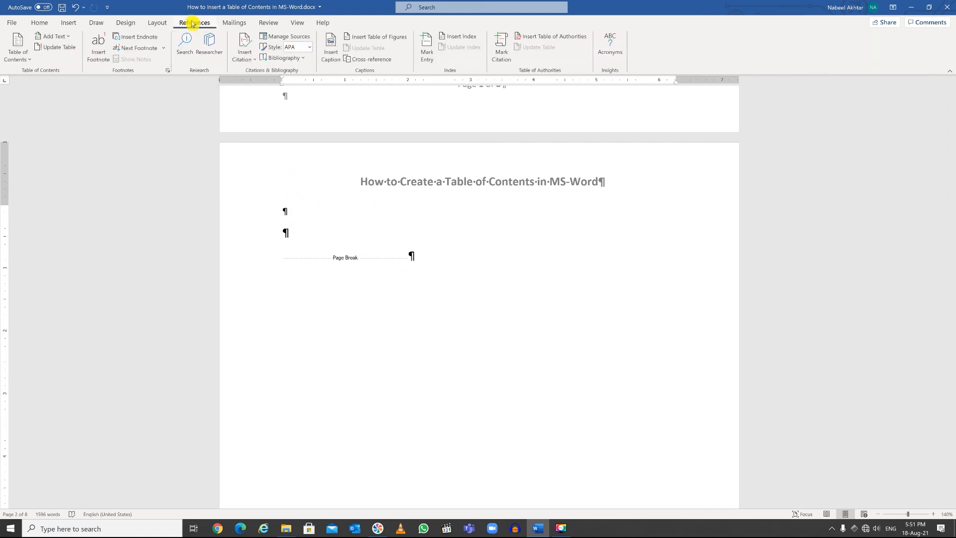
pyautogui.click(20, 54)
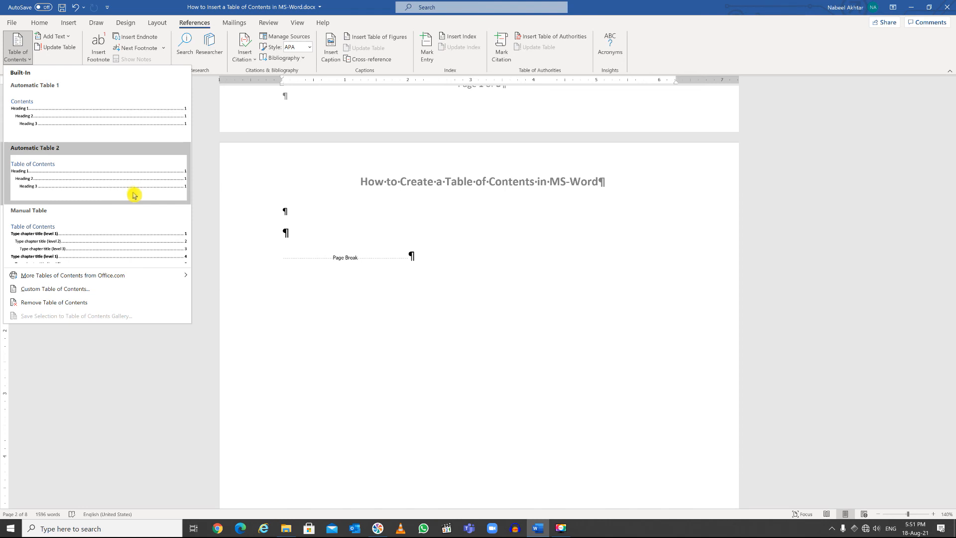
pyautogui.click(83, 185)
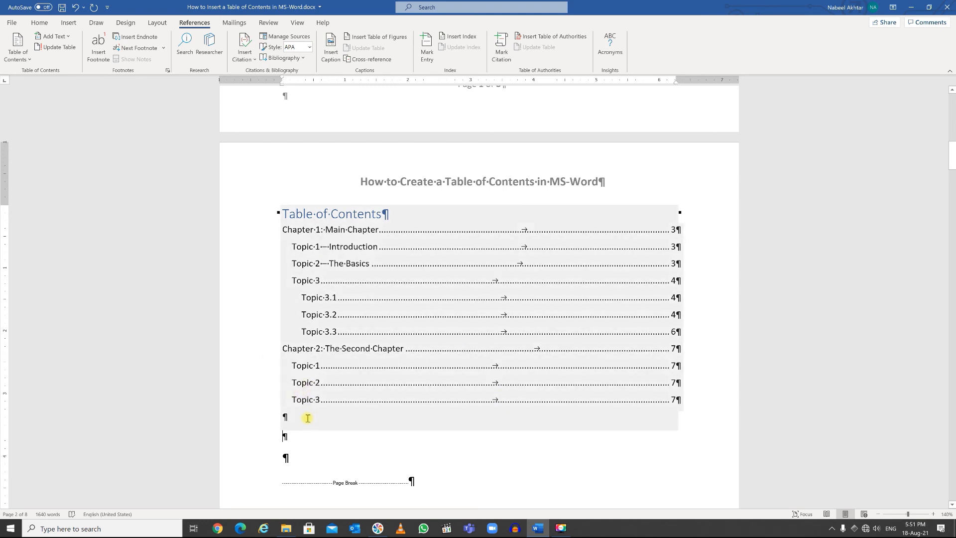
# Step: Cut the whole table of contents, including its title, from page 2 and undo the cut
pyautogui.moveTo(295, 363); pyautogui.dragTo(264, 209)
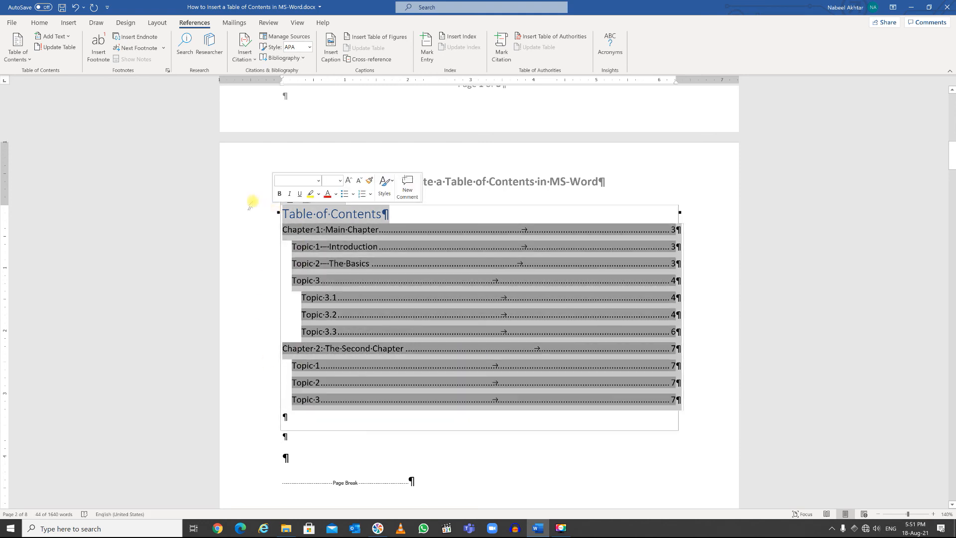
pyautogui.click(39, 22)
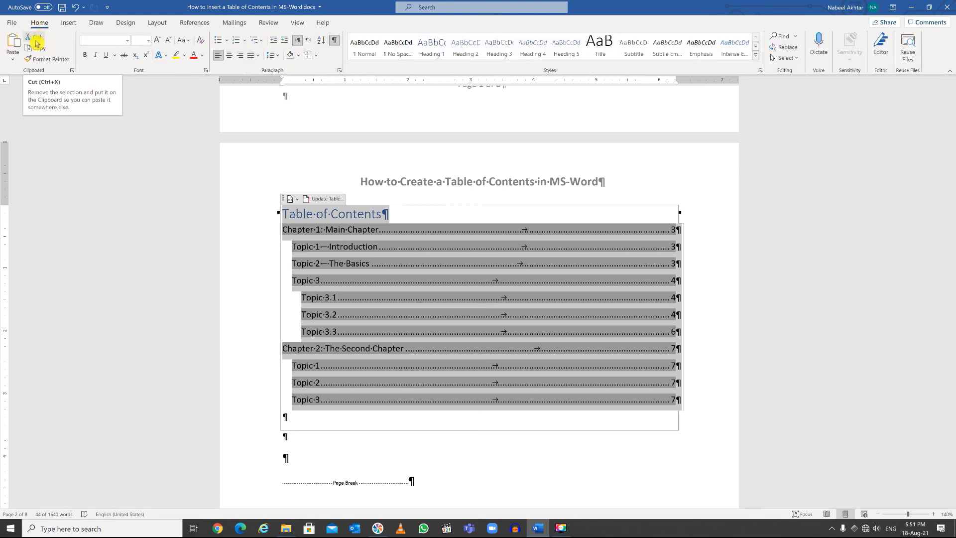
pyautogui.click(37, 43)
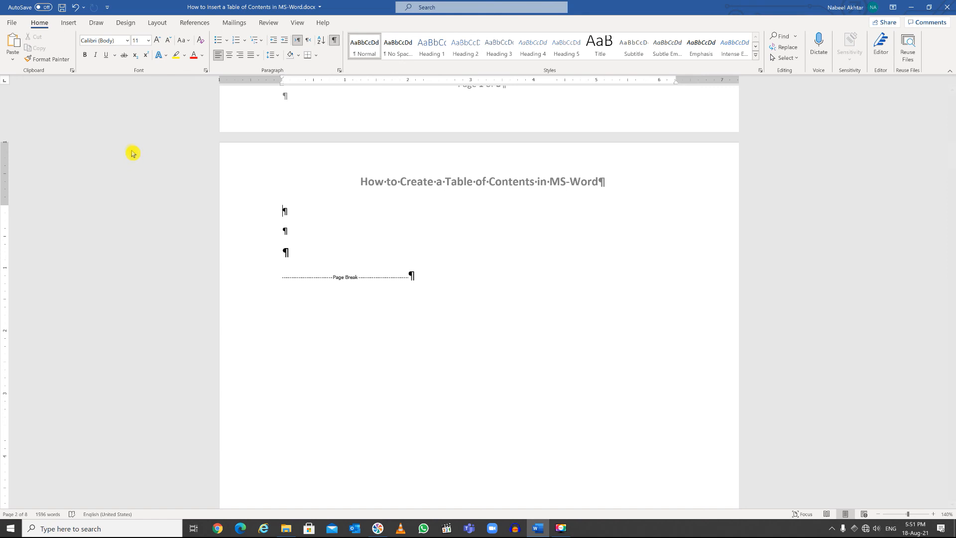
pyautogui.click(77, 12)
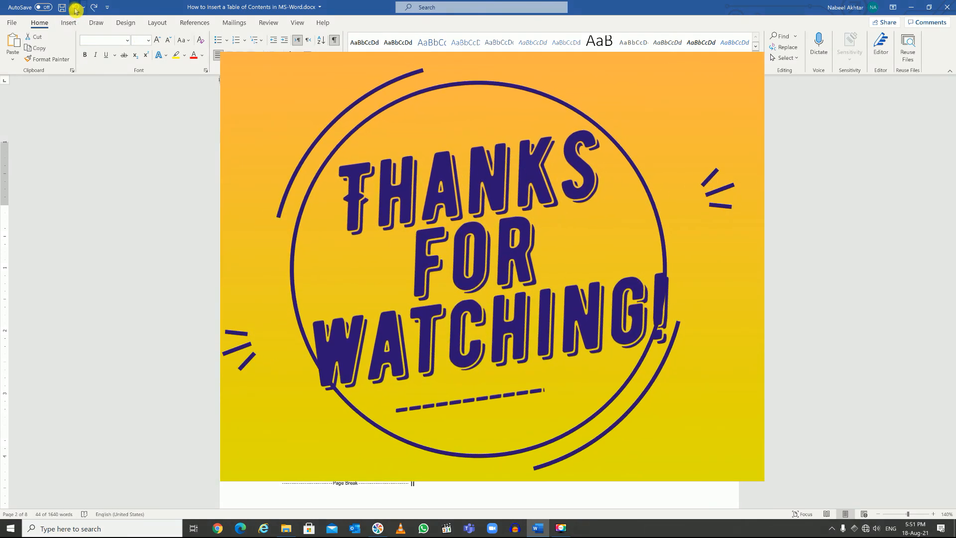